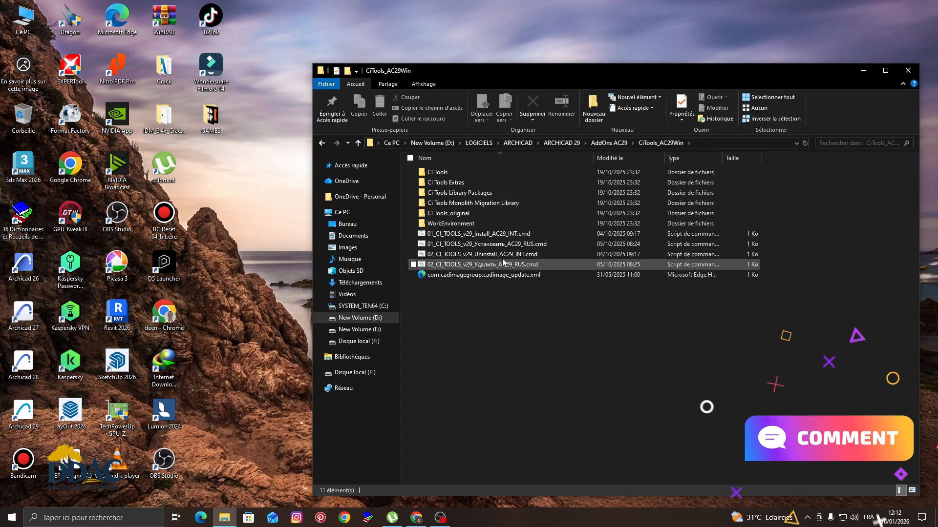
Run the script 01_CI_TOOLS_v29_Install_AC29_INT.cmd as administrator through to completion and refresh the CiTools_AC29Win folder
click(472, 233)
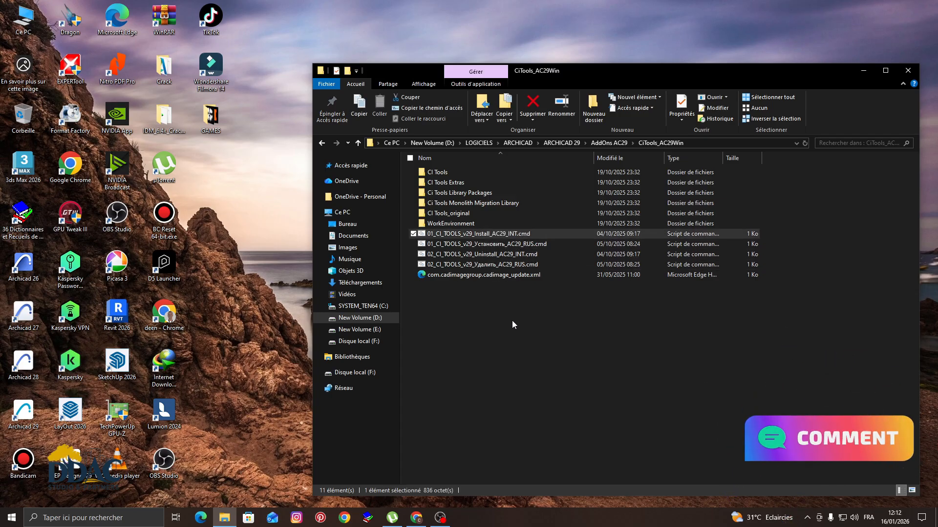
right_click(470, 235)
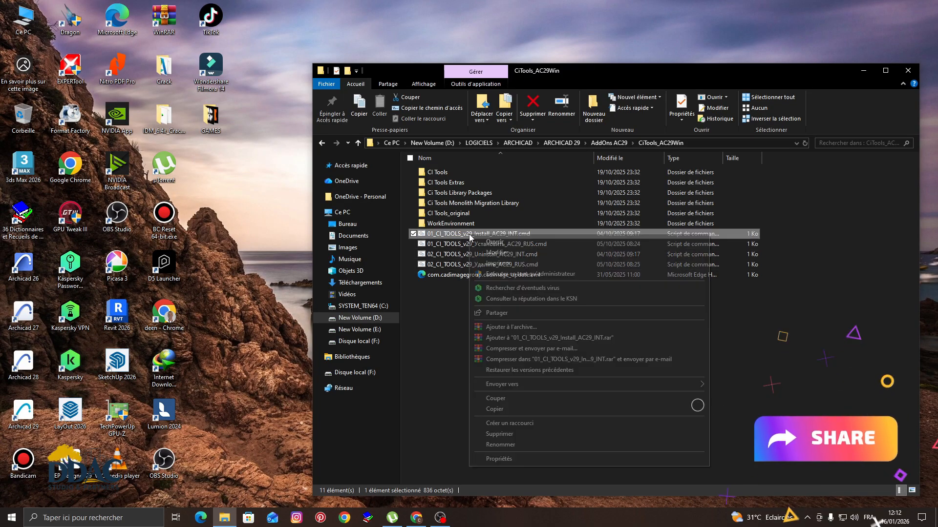
click(496, 273)
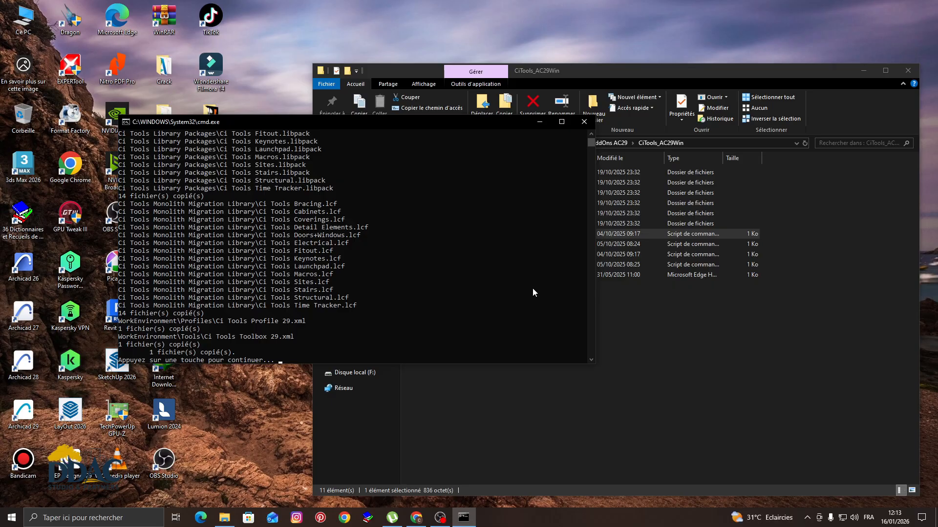
key(Return)
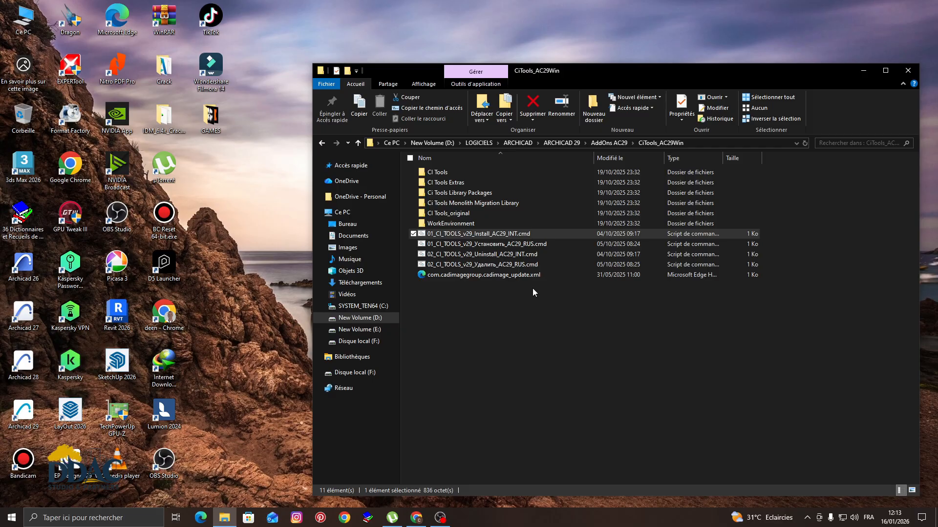
right_click(533, 321)
click(569, 363)
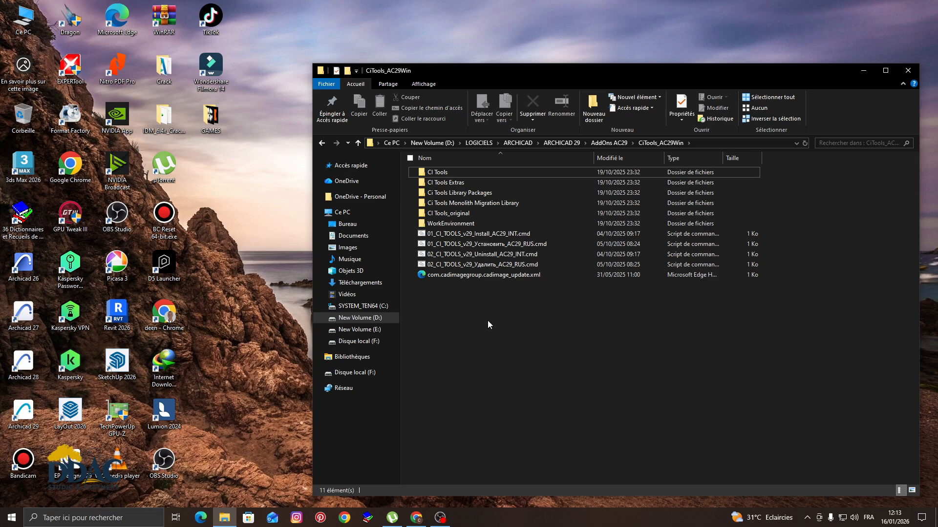
Launch Archicad 29 and create a new project from Modèle par défaut 29.tpl with the work environment Profil par défaut
click(29, 416)
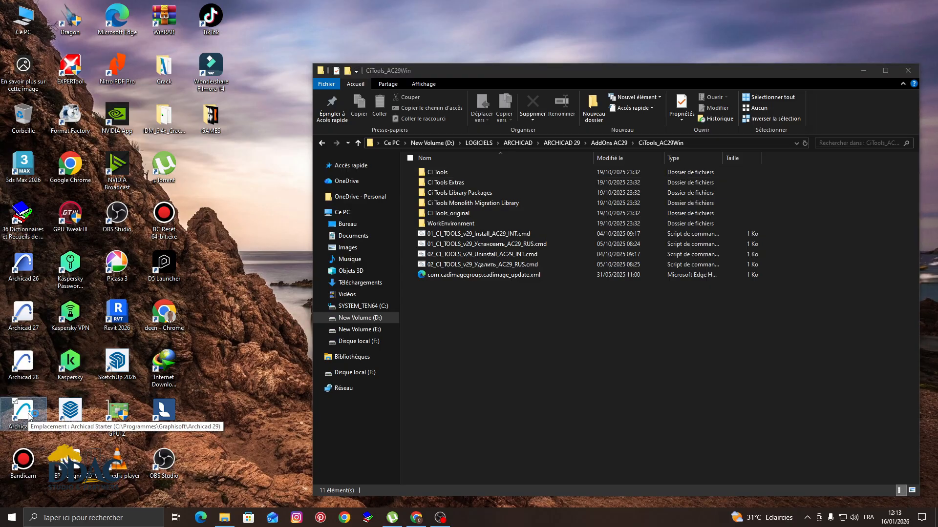
double_click(30, 415)
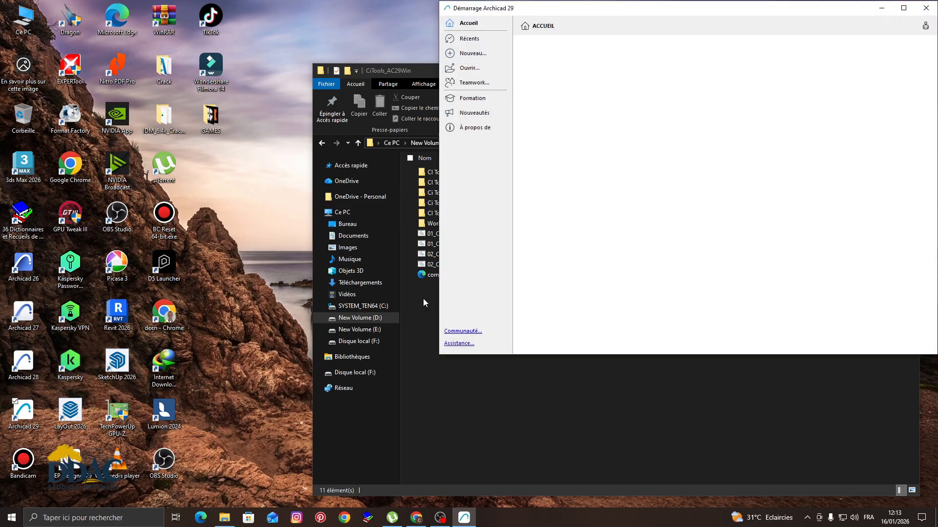
click(904, 8)
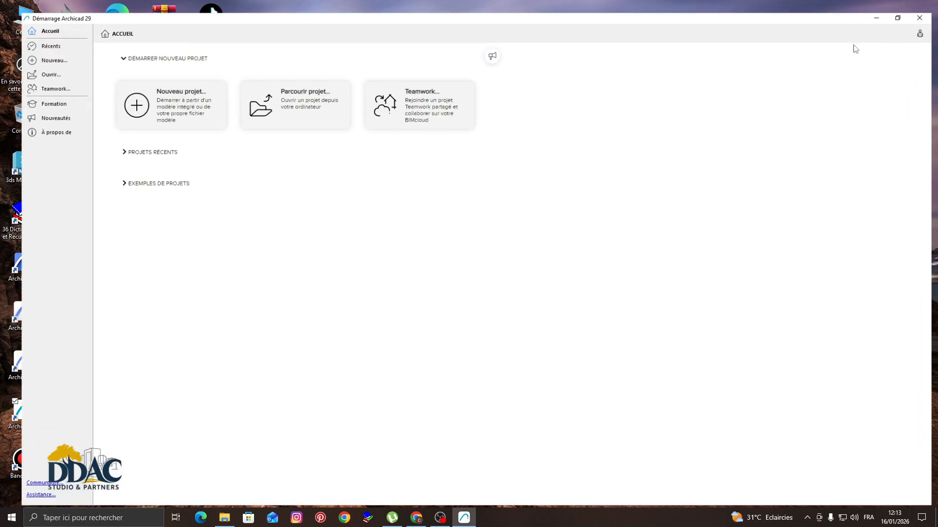
click(158, 88)
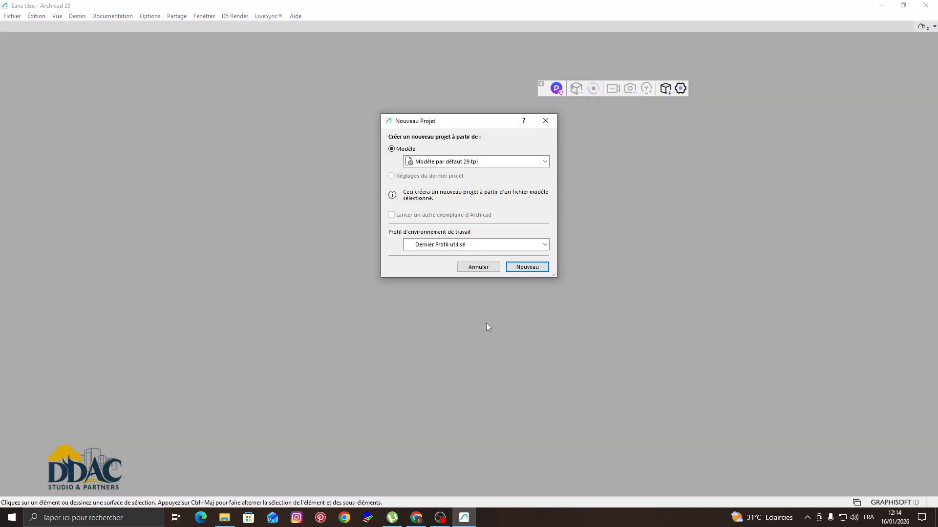
click(476, 248)
click(477, 266)
click(530, 266)
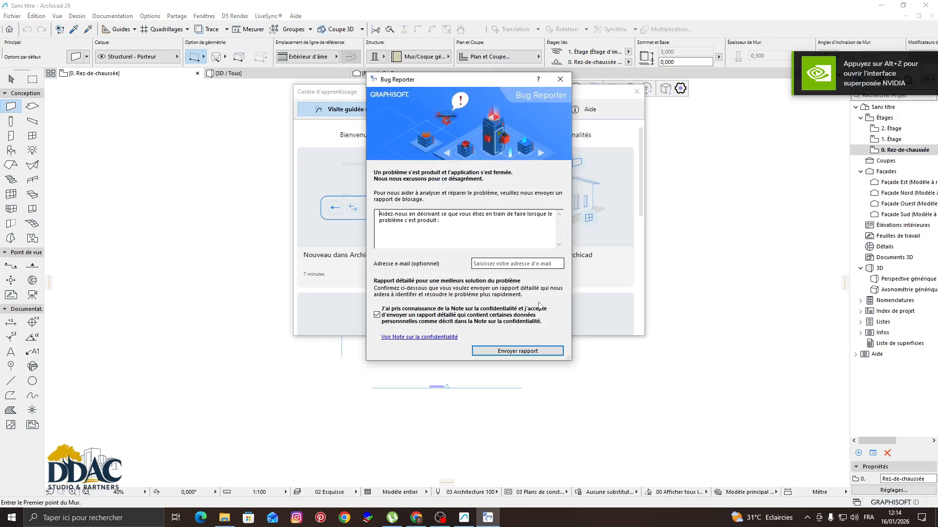
Submit the detailed bug report and quit Archicad 29 after dismissing the learning centre
click(539, 352)
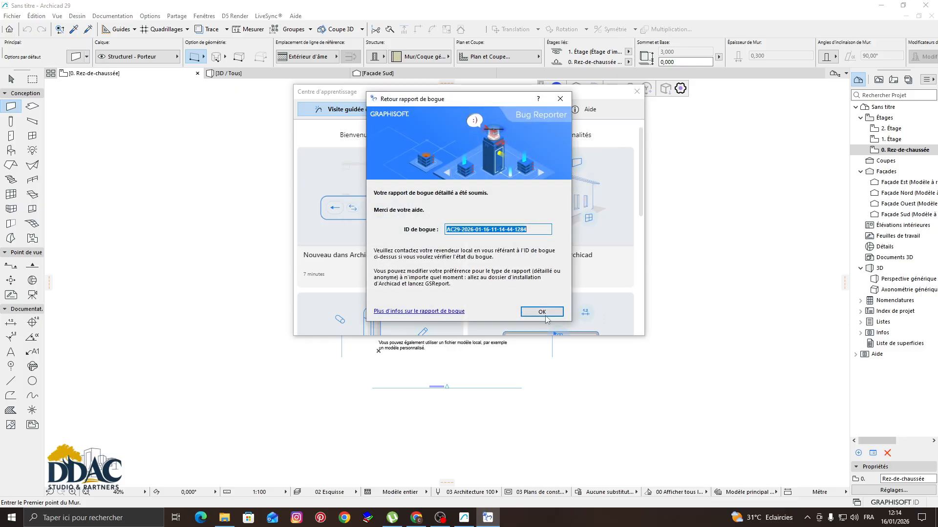
click(541, 311)
click(637, 92)
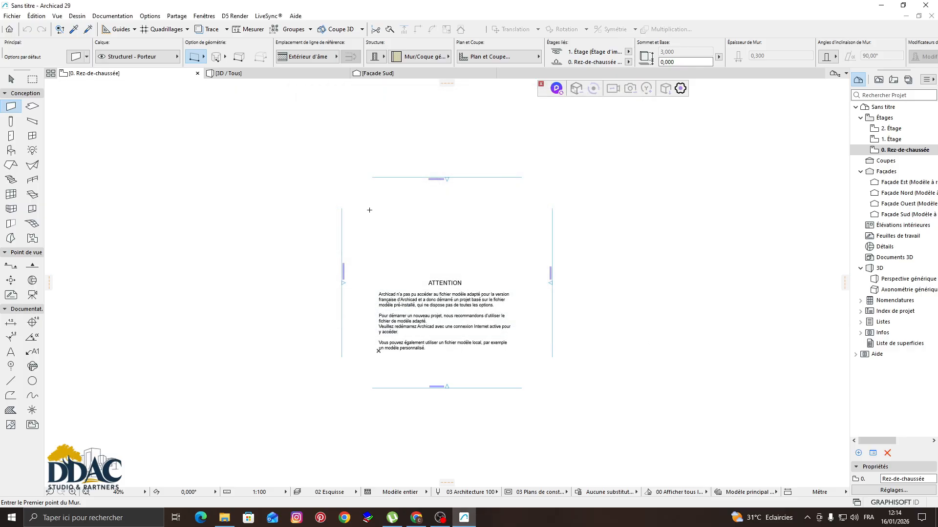
click(11, 78)
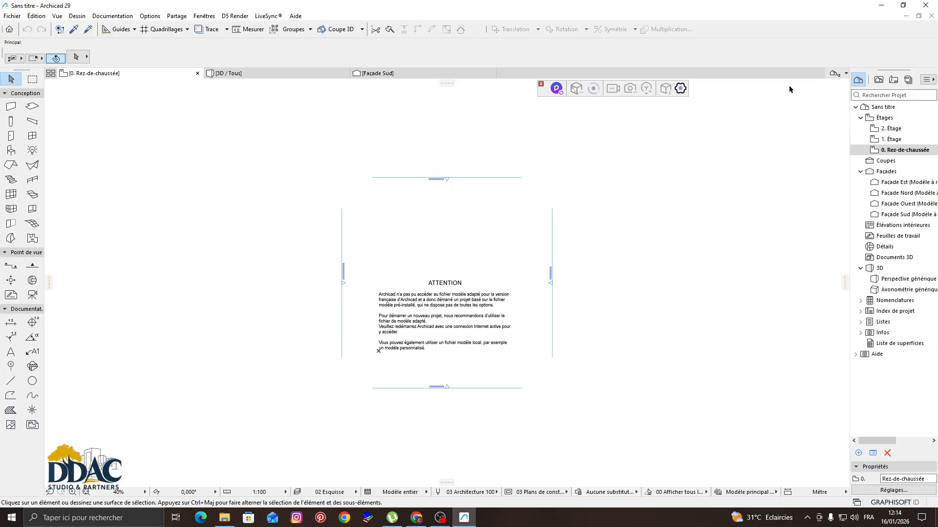
click(926, 6)
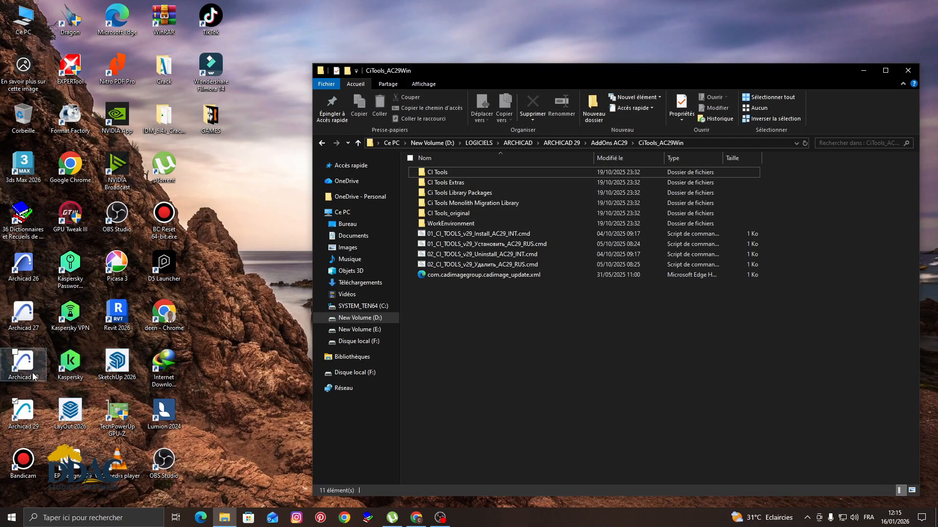
Open the Add-Ons folder inside the Archicad 29 installation folder, starting from the program's desktop shortcut
click(29, 422)
right_click(29, 422)
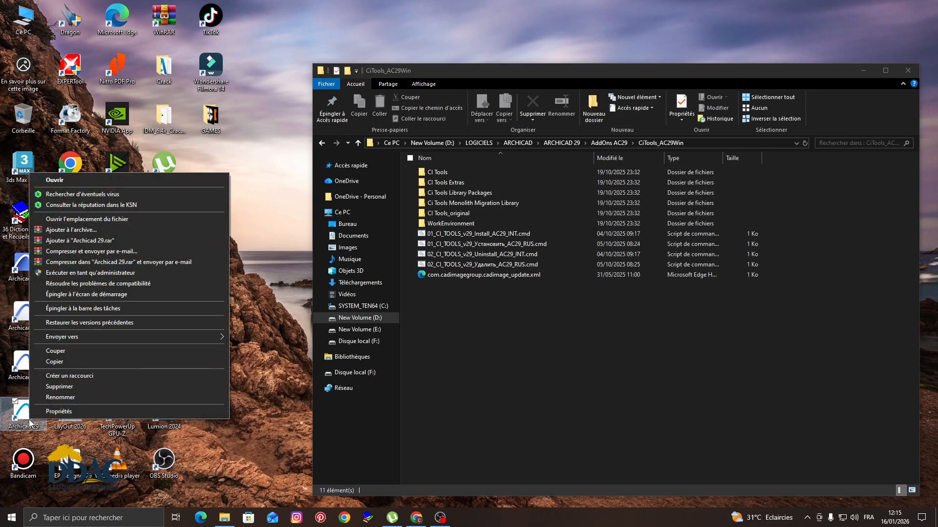
click(88, 221)
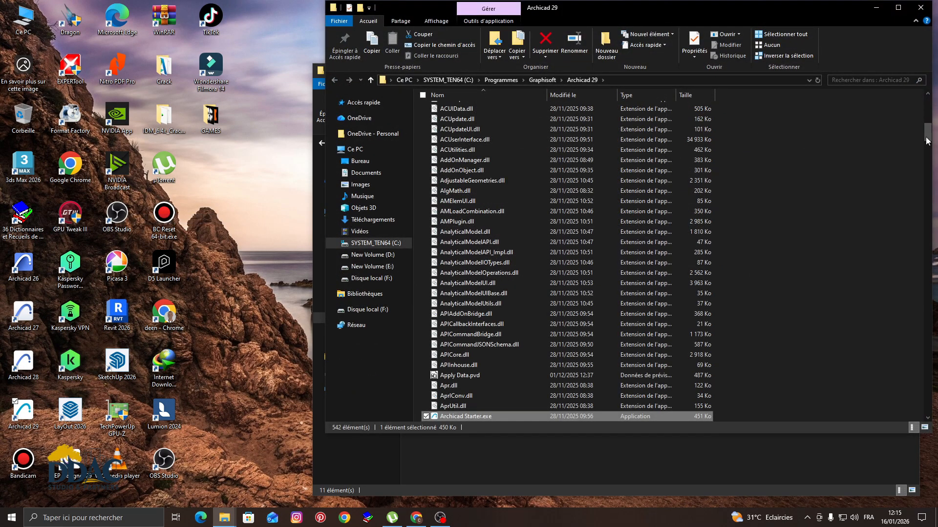
drag(926, 141, 926, 113)
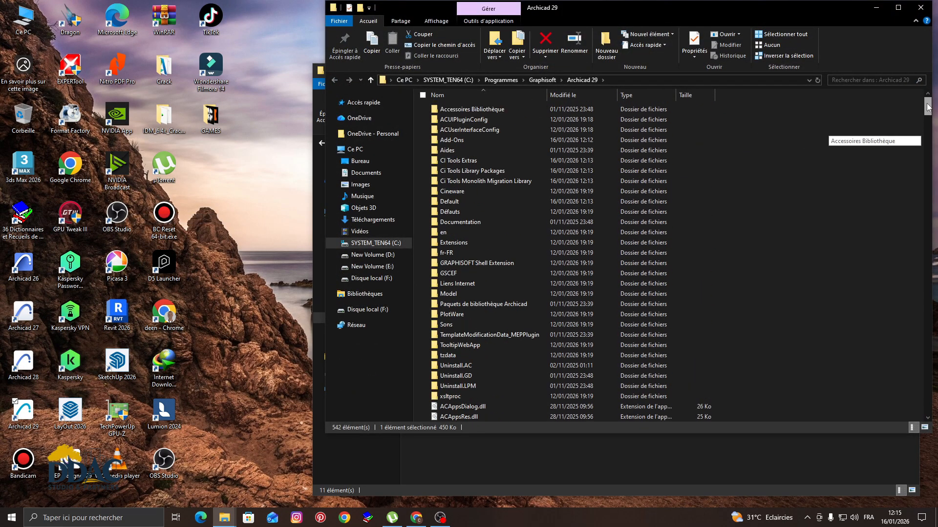
double_click(465, 140)
Move the CI Tools folder from Add-Ons into the Archicad 29 Extensions folder and close the installation folder window
click(458, 109)
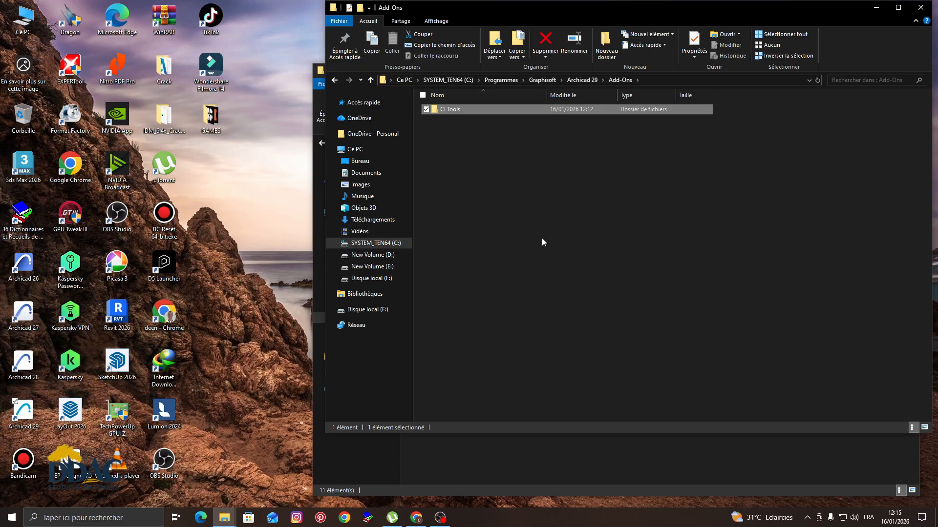
key(ctrl+x)
click(584, 80)
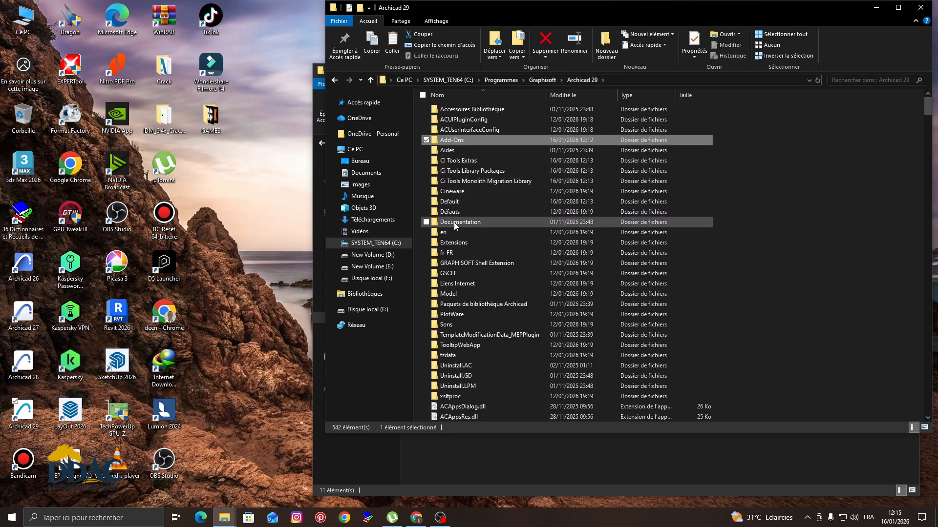
double_click(460, 244)
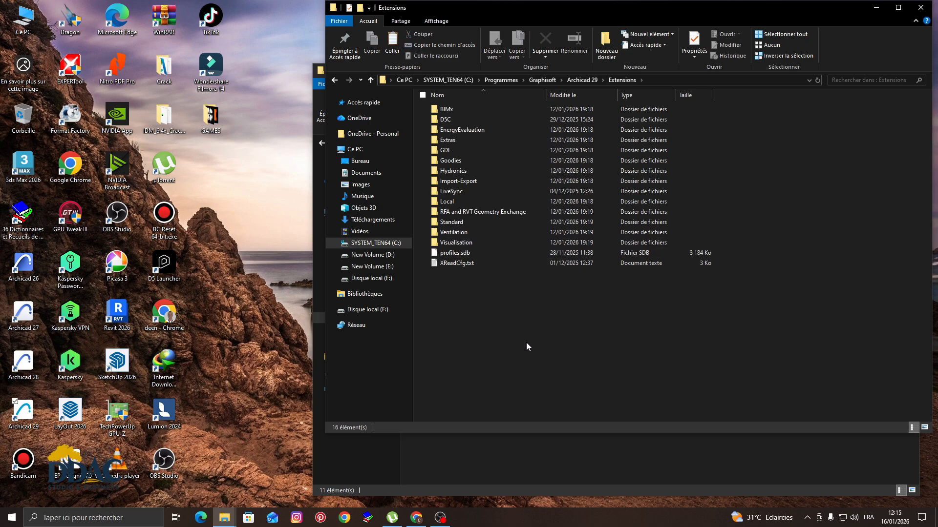
key(ctrl+v)
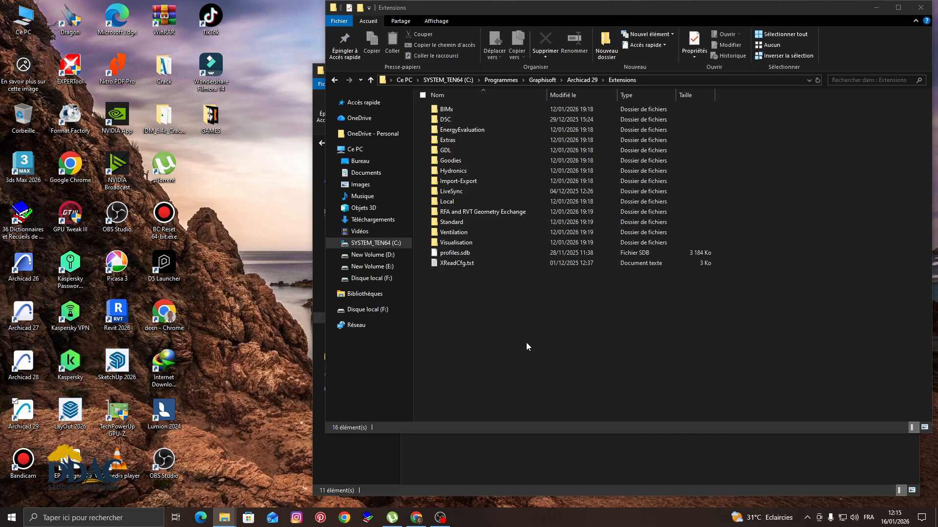
click(202, 193)
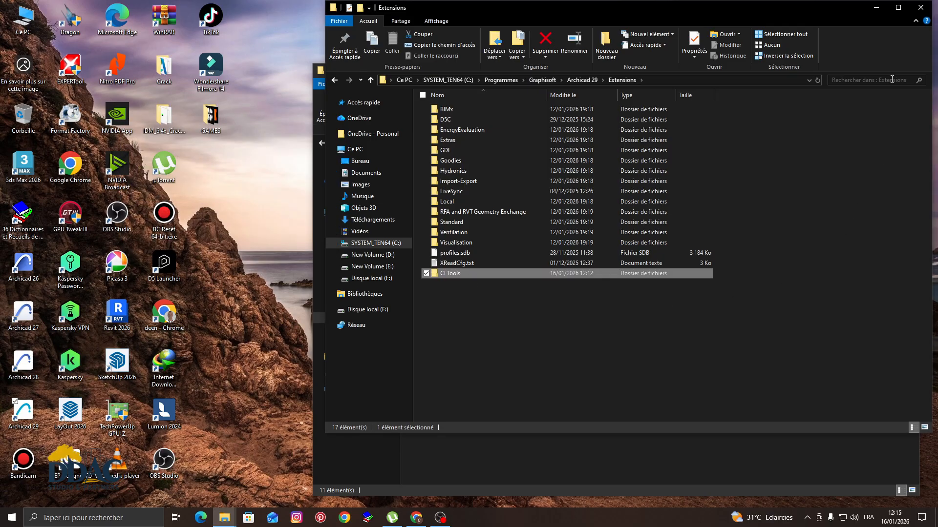
click(920, 10)
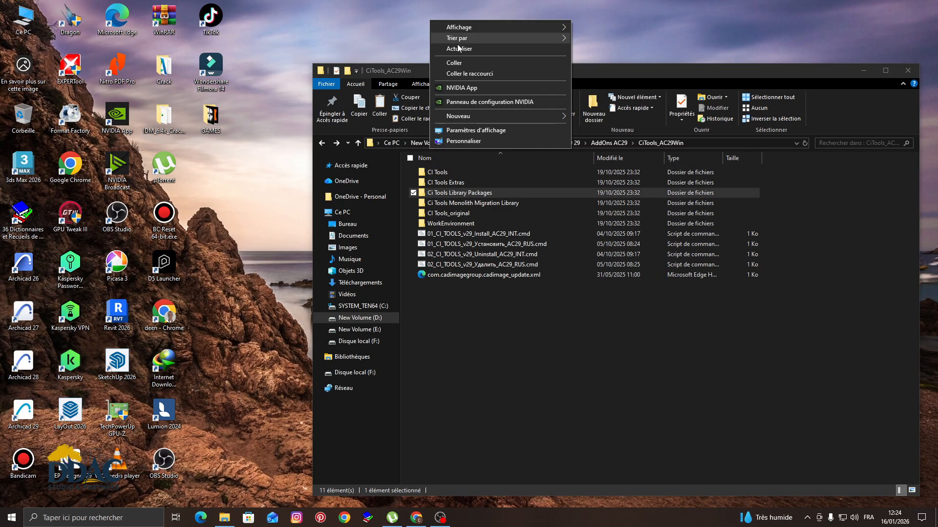
Relaunch Archicad 29 and start a new project using Modèle par défaut 29.tpl and the Profil par défaut work environment
click(459, 48)
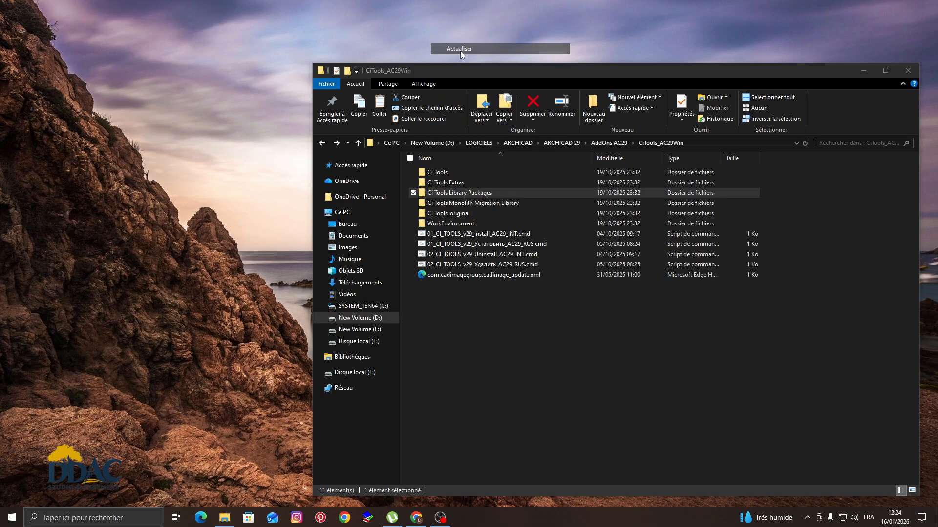
double_click(35, 423)
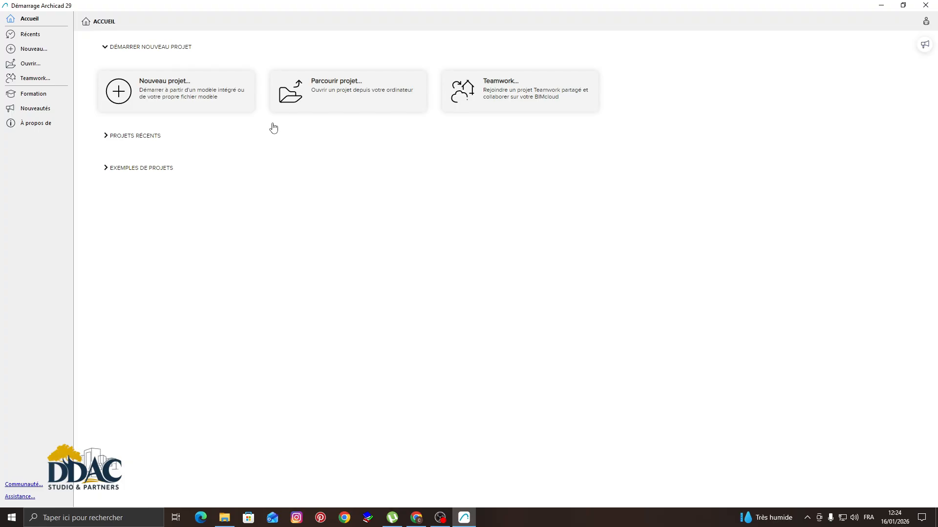
click(191, 93)
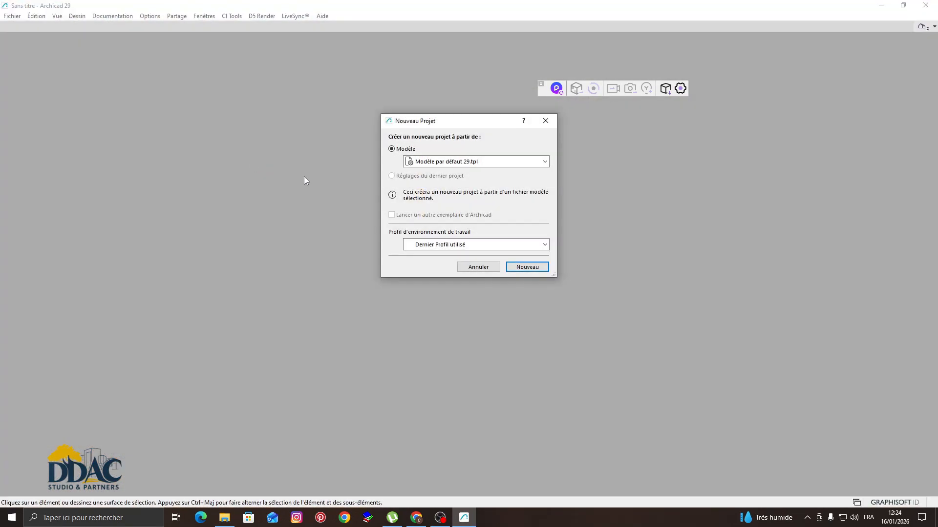
click(440, 244)
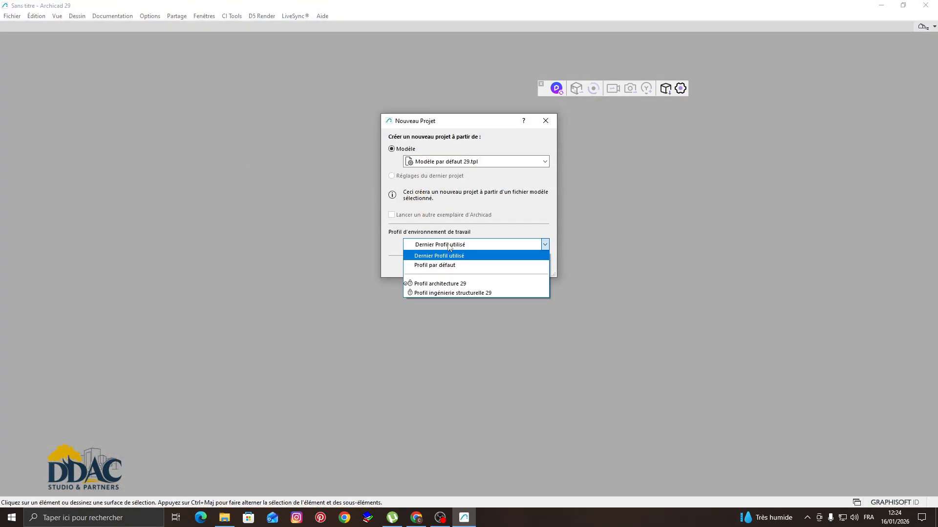
click(440, 267)
click(513, 267)
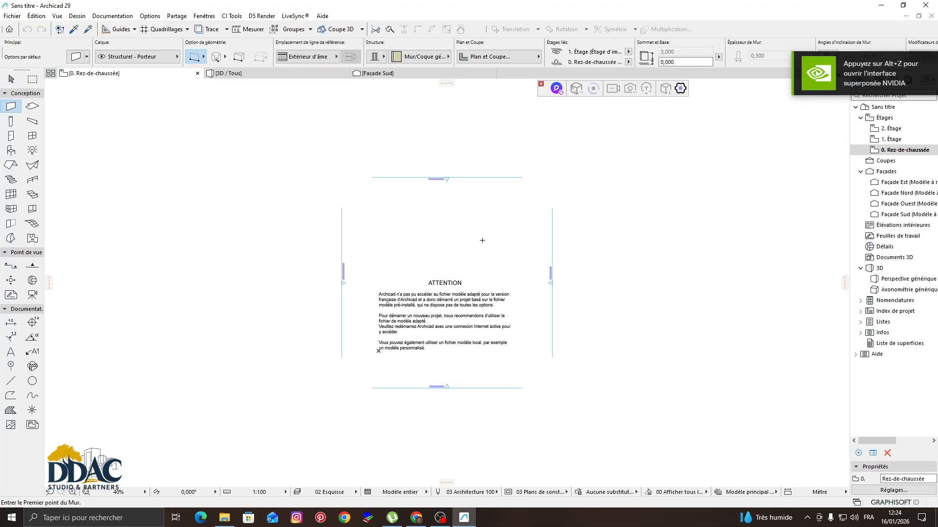
Dismiss the learning centre and delete all text and façade markers from the ground floor plan, accepting the façade deletion
click(11, 79)
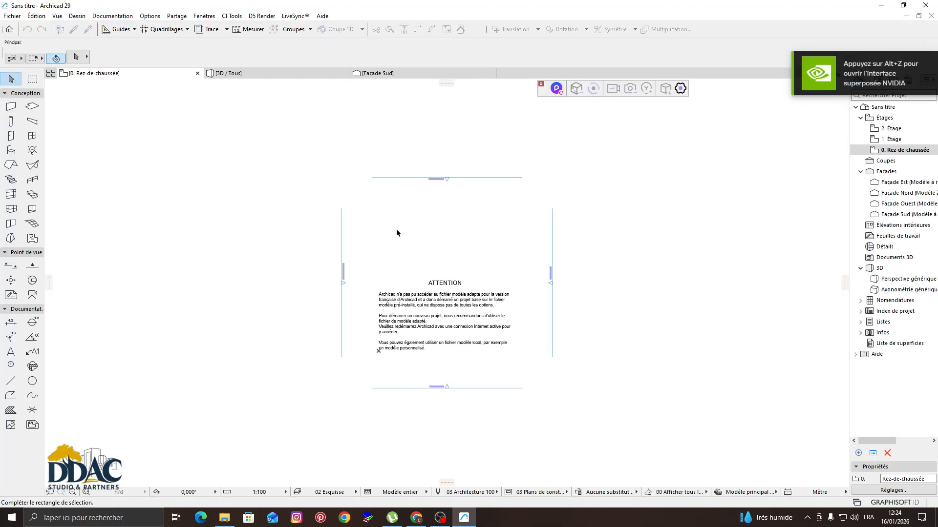
drag(396, 233, 237, 169)
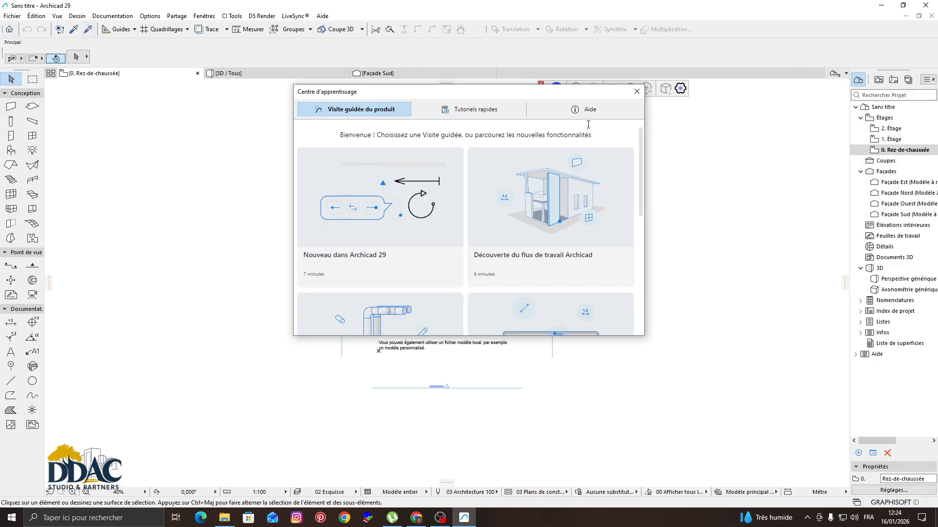
click(637, 91)
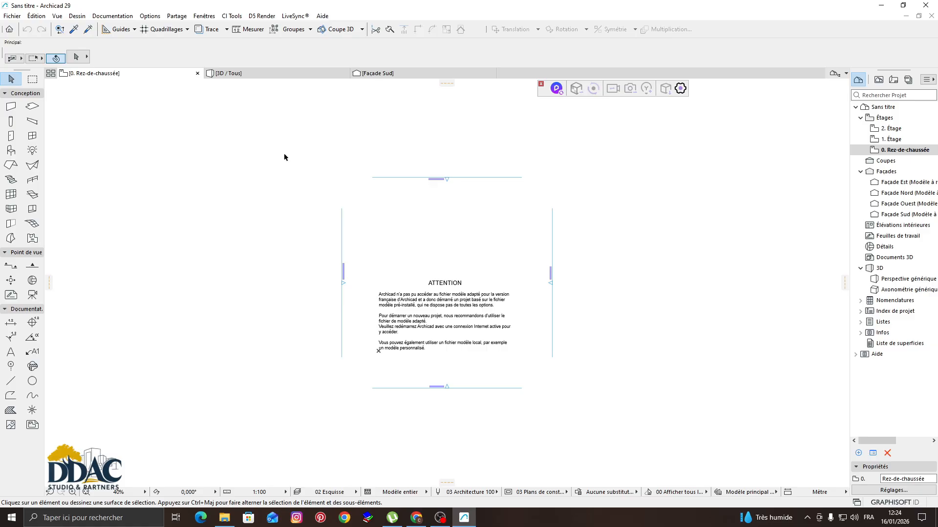
mouse_move(284, 157)
mouse_down()
mouse_move(562, 378)
mouse_move(588, 416)
mouse_up()
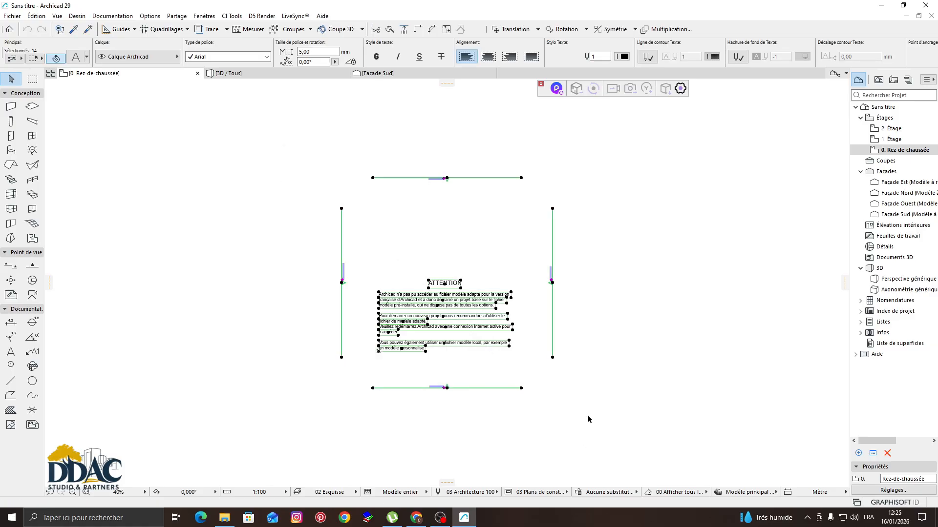
key(Delete)
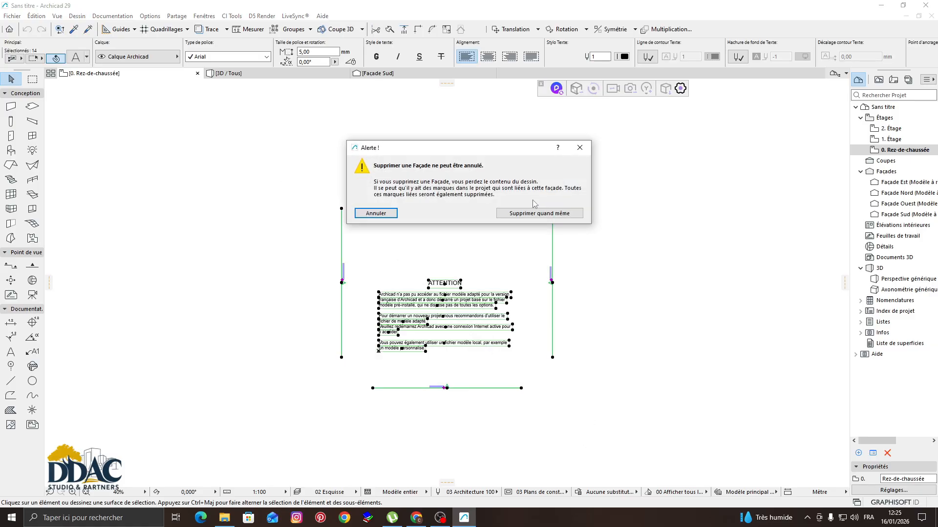
click(537, 211)
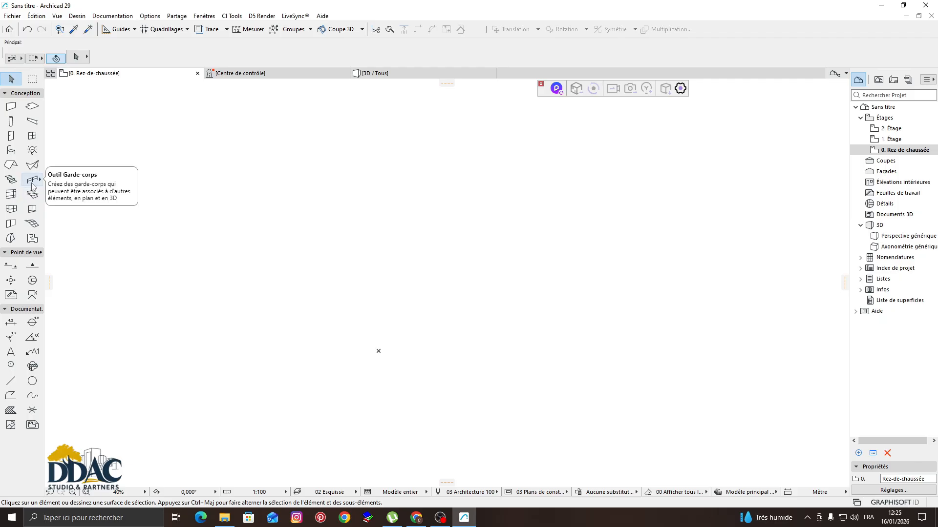
Draw a rectangular multi-plane hip roof on the ground floor plan and display it in the 3D view
click(11, 165)
click(299, 216)
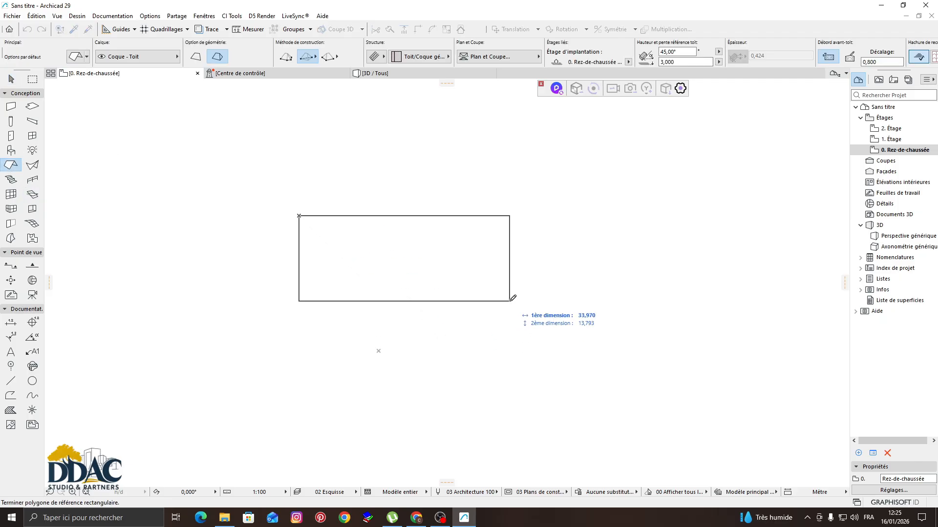
click(460, 273)
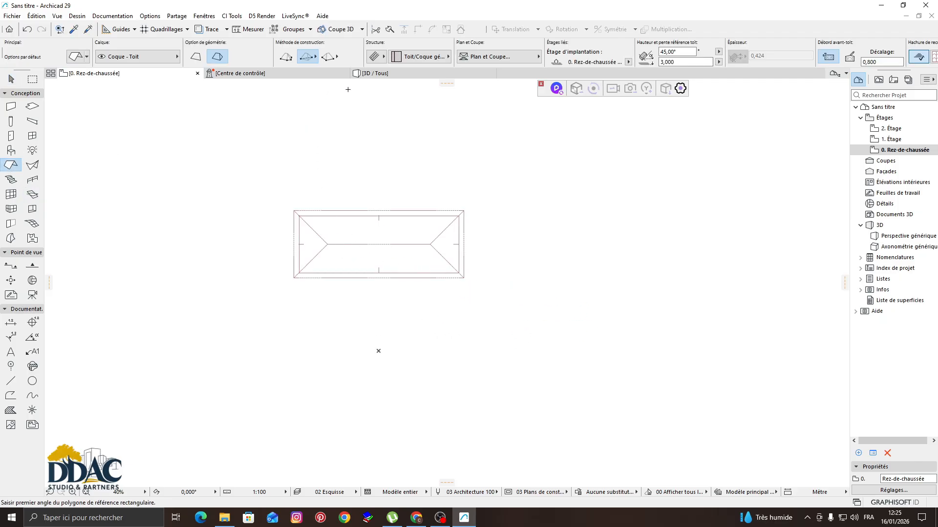
click(374, 74)
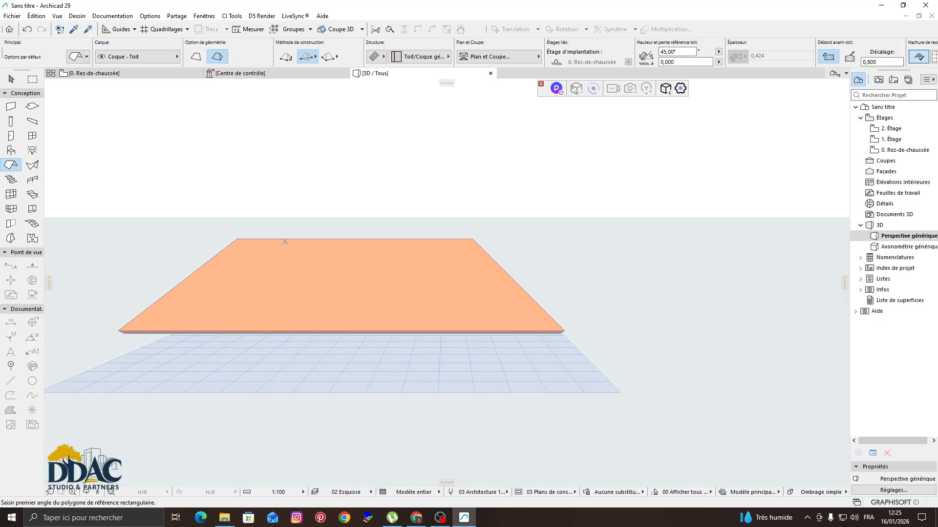
Select the roof in 3D and try to apply a CI Tools roof covering (Revêtements de Toits) to it
click(11, 78)
click(341, 280)
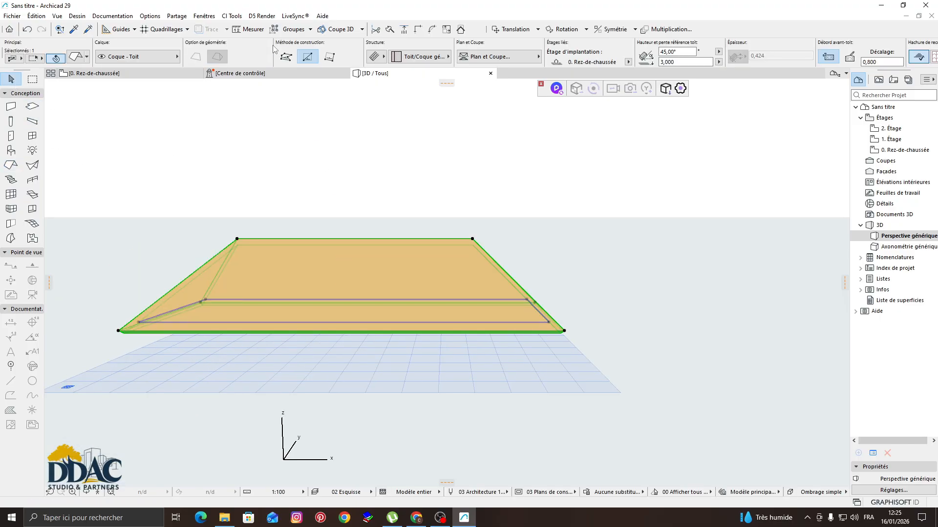
click(232, 16)
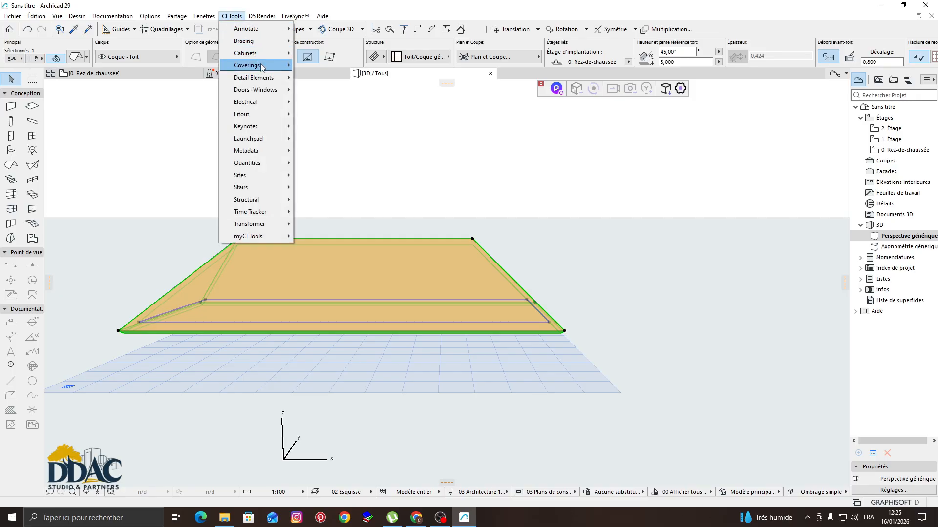
mouse_move(259, 66)
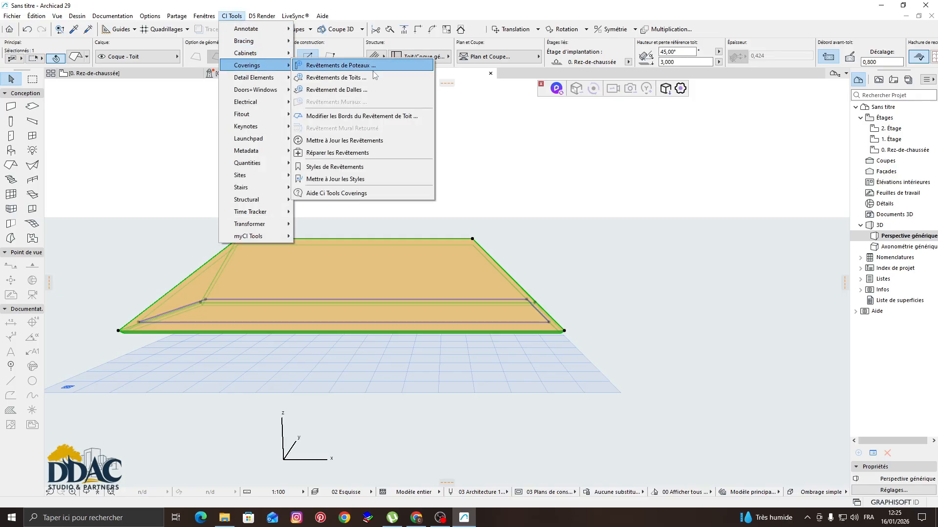
click(355, 78)
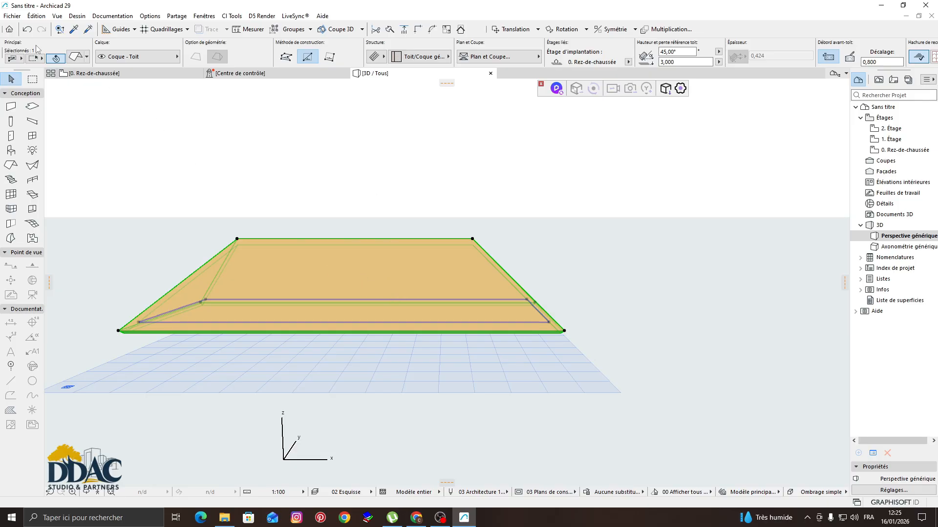
Open the library manager, widen its name column, and examine the contents of the Archicad library packages
click(13, 17)
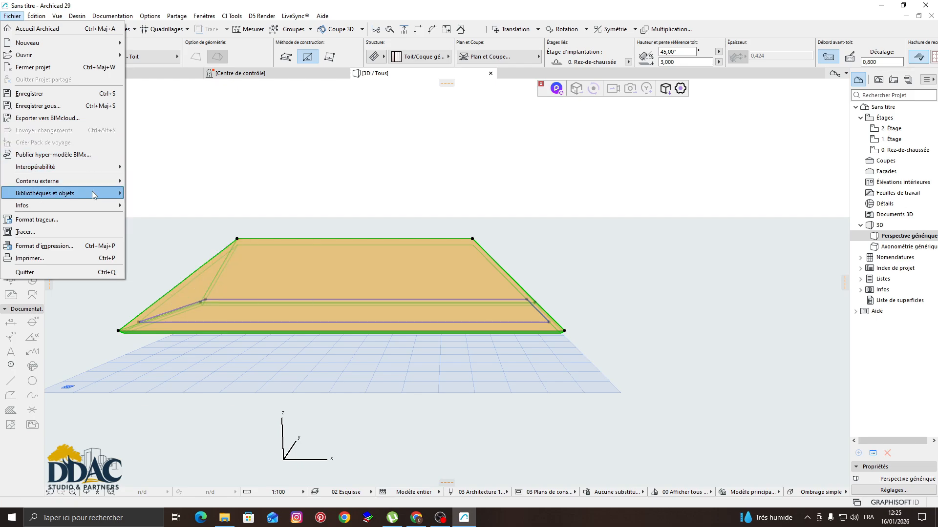
mouse_move(92, 194)
click(153, 194)
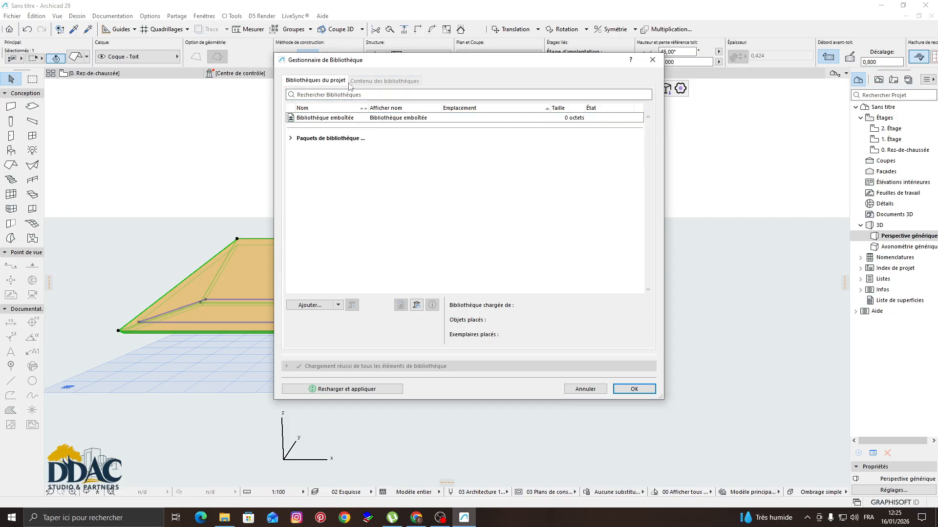
drag(368, 107, 431, 108)
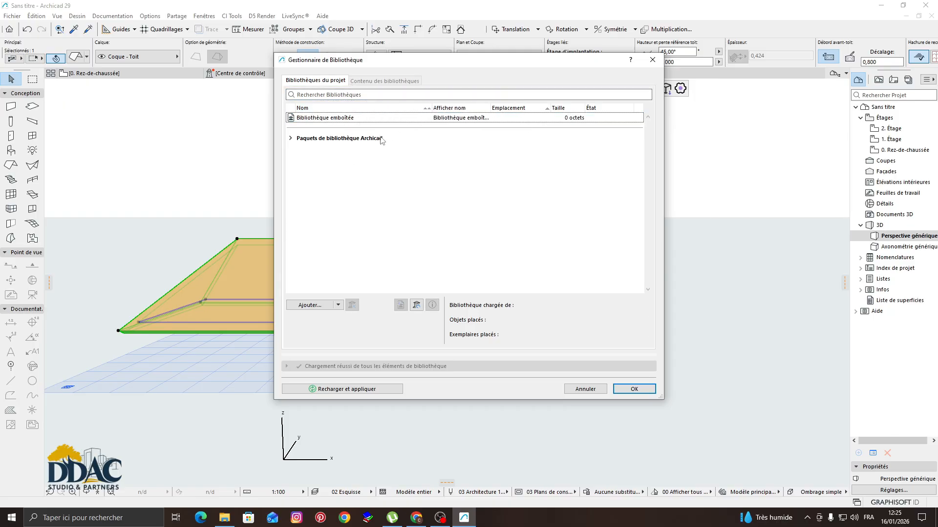
click(291, 139)
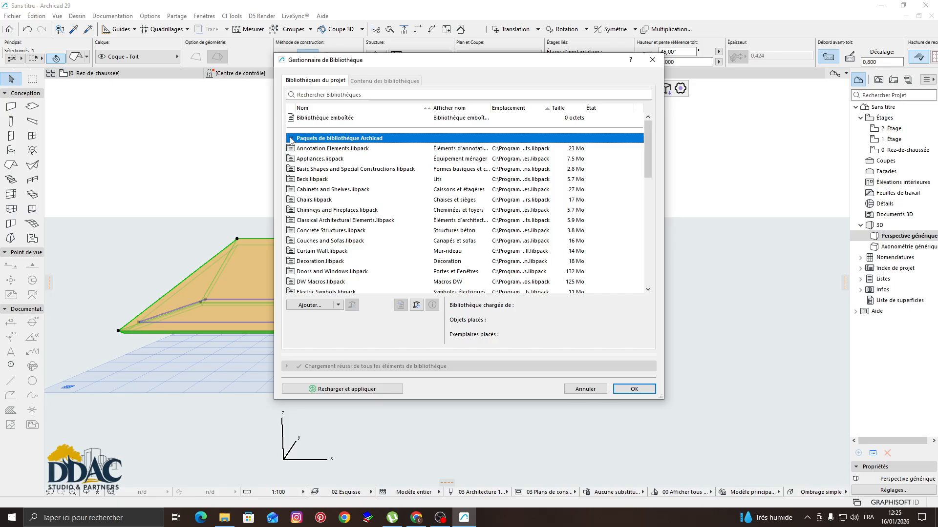
click(291, 139)
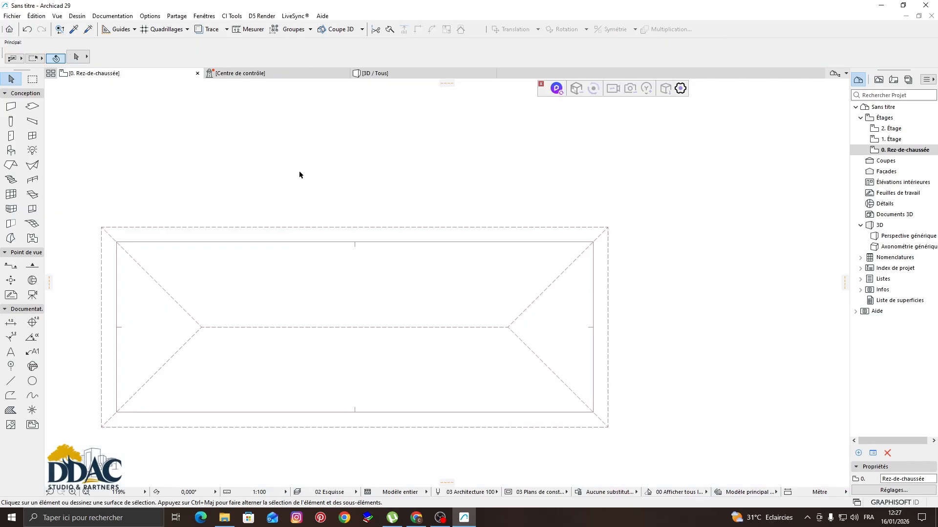
Close the Centre de contrôle view and open the library manager from the ground floor plan
scroll(269, 172, down, 2)
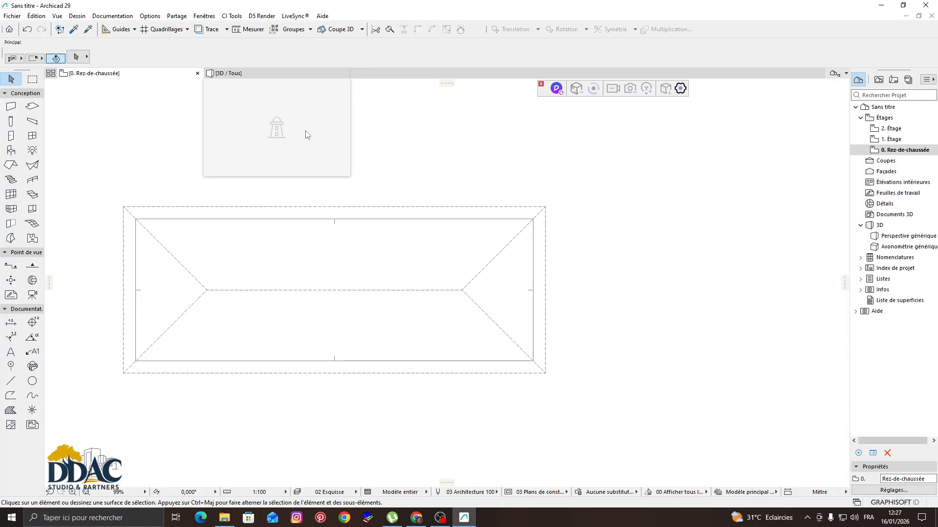
click(343, 73)
click(12, 16)
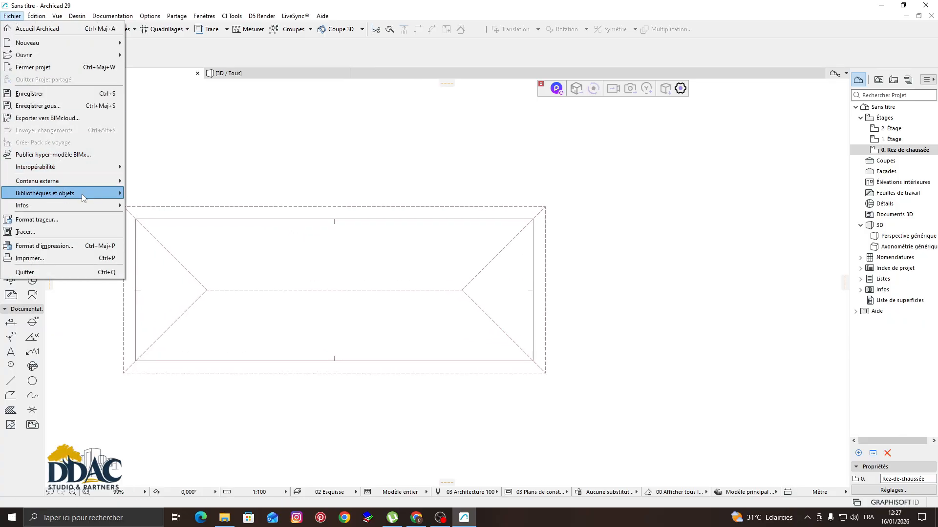
mouse_move(81, 194)
click(147, 194)
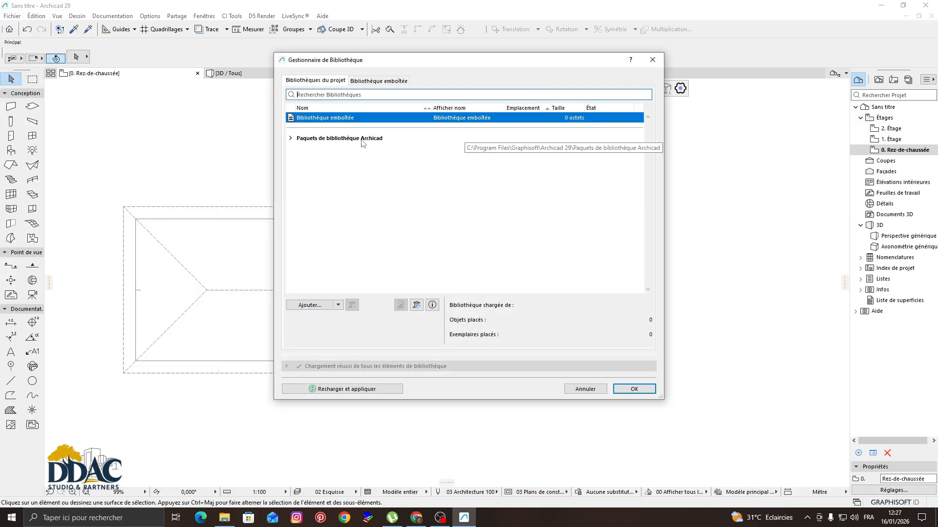
Add all .libpack files from the Archicad 29 folder Ci Tools Library Packages to the project libraries and accept the change
click(310, 304)
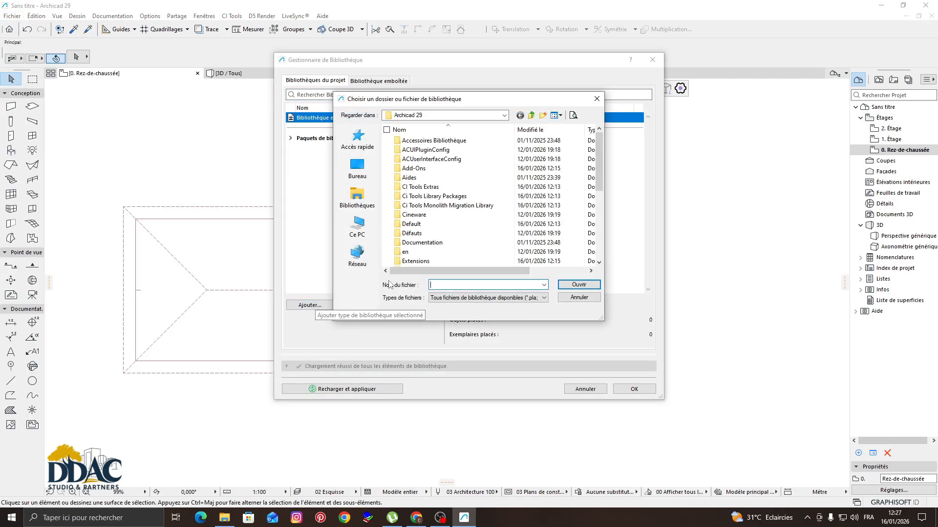
double_click(430, 196)
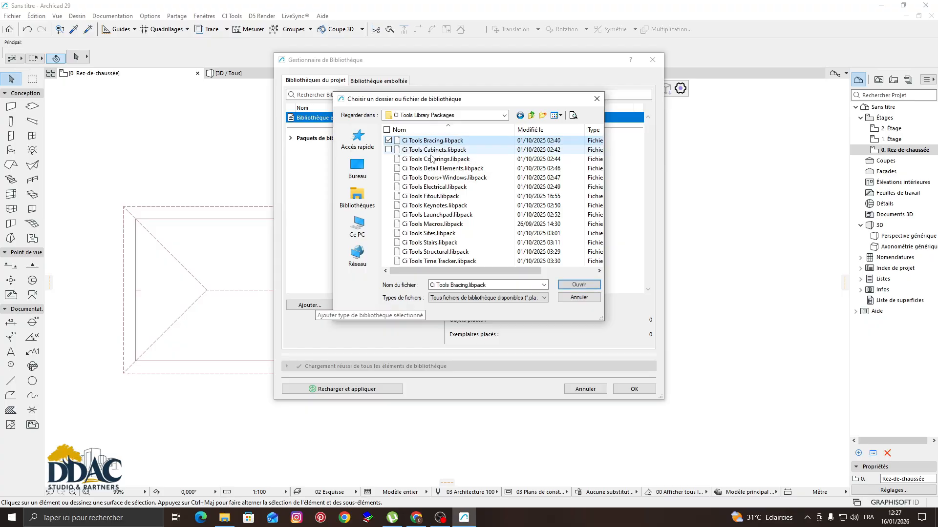
key(ctrl+a)
scroll(492, 207, right, 3)
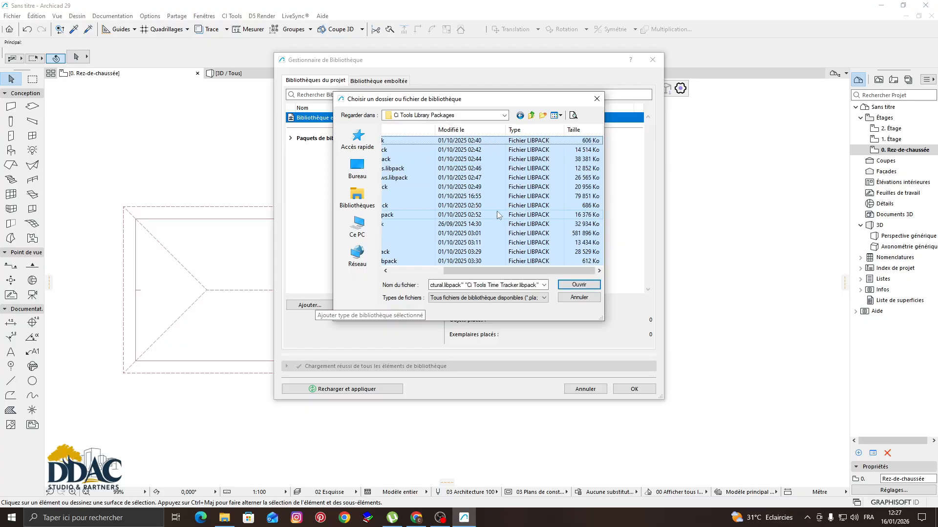
click(579, 285)
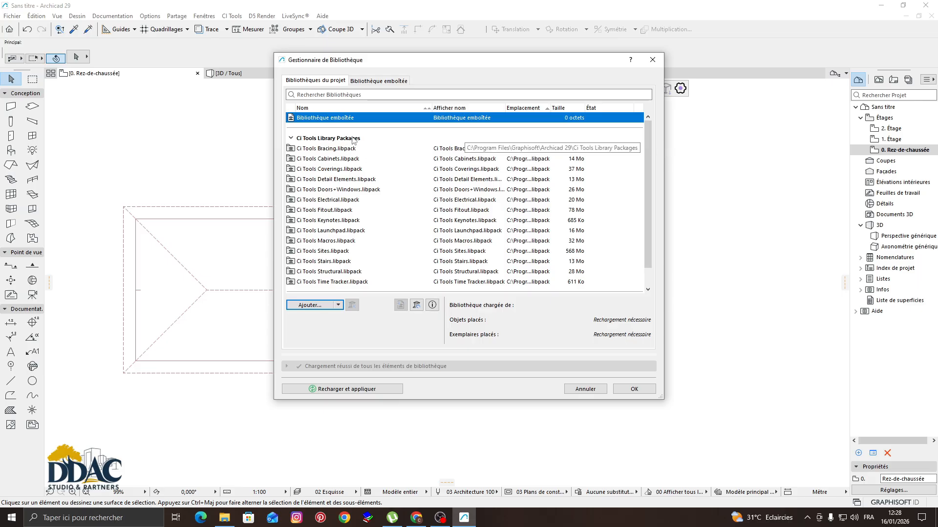
click(292, 138)
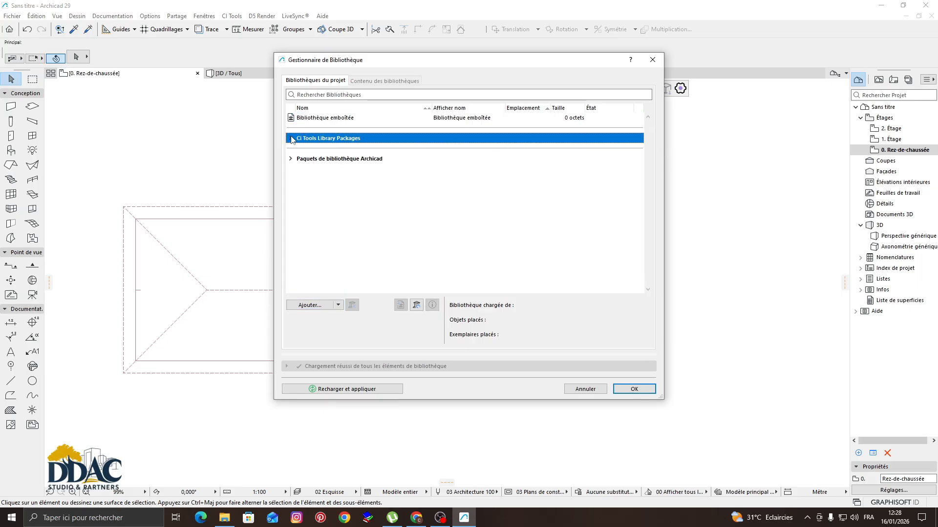
click(291, 138)
scroll(356, 176, down, 1)
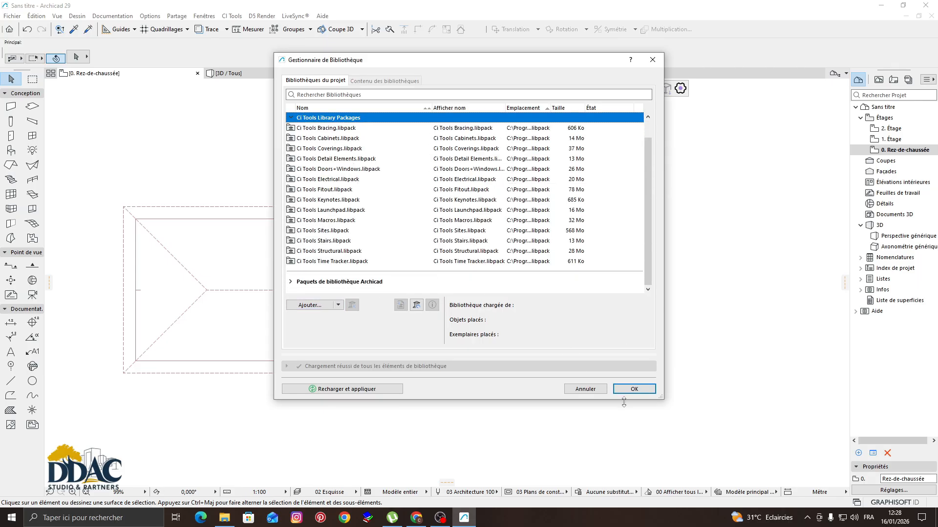
click(631, 389)
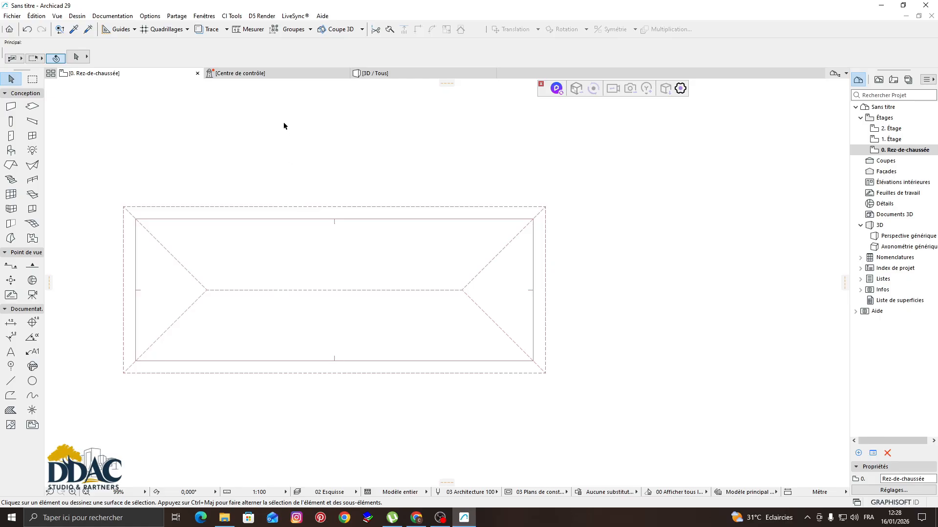
Select the roof in the 3D view and open the CI Tools roof covering settings for it
click(375, 75)
click(334, 262)
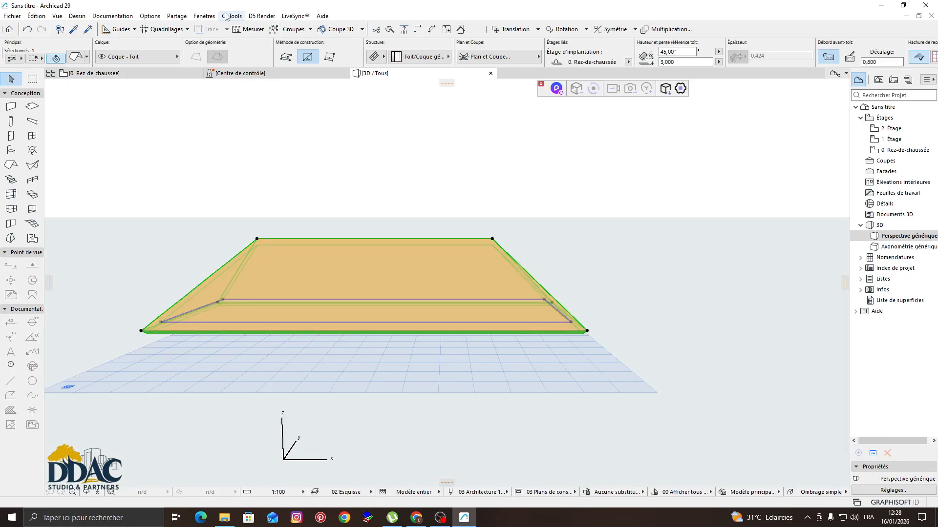
click(231, 16)
mouse_move(264, 67)
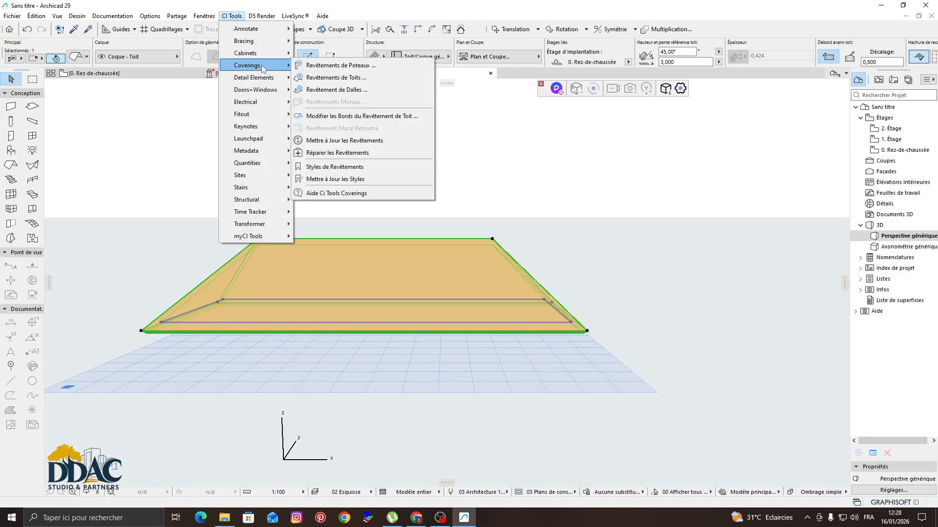
click(367, 78)
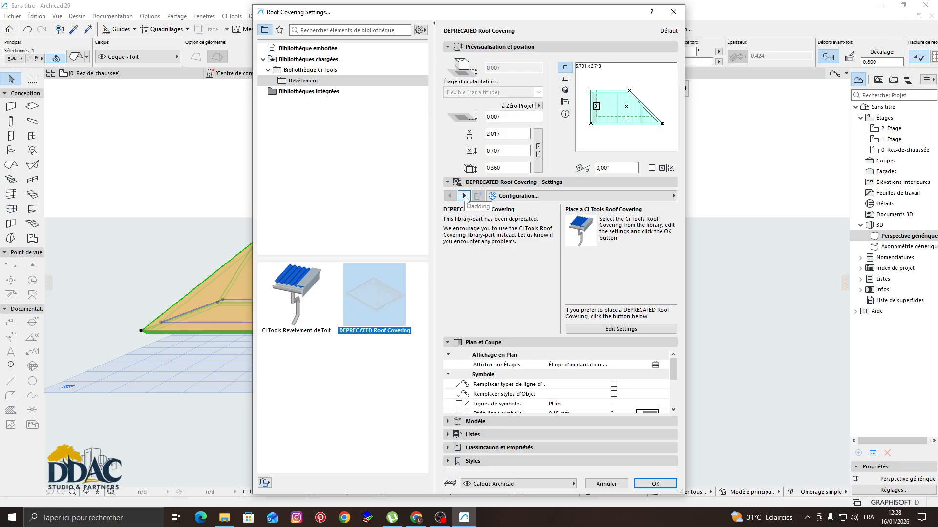
Enable editing of the DEPRECATED Roof Covering settings, keeping the Hip/Gable roof type, and switch the preview to 3D
click(626, 330)
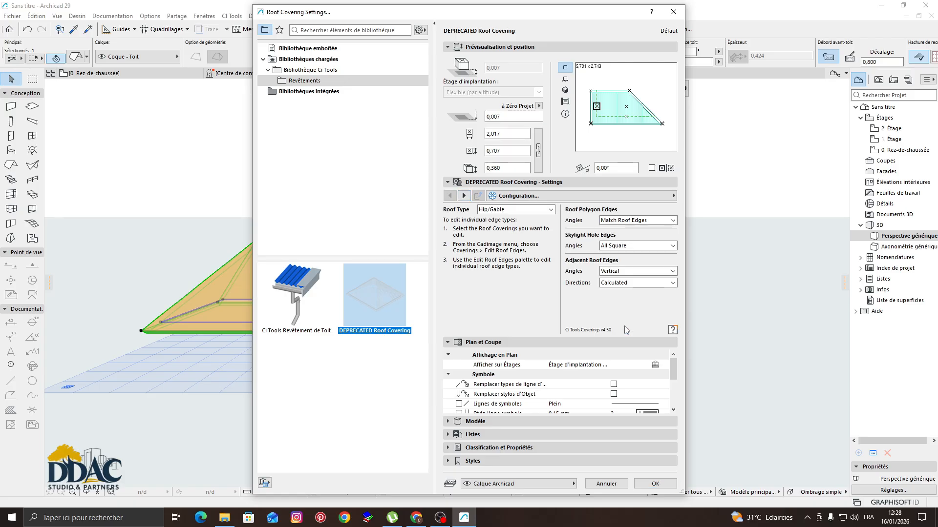
click(551, 209)
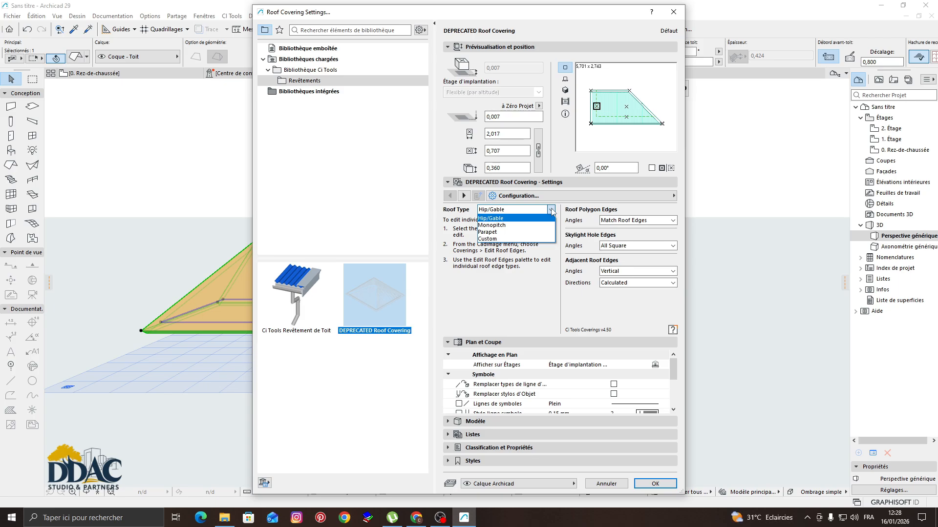
click(551, 210)
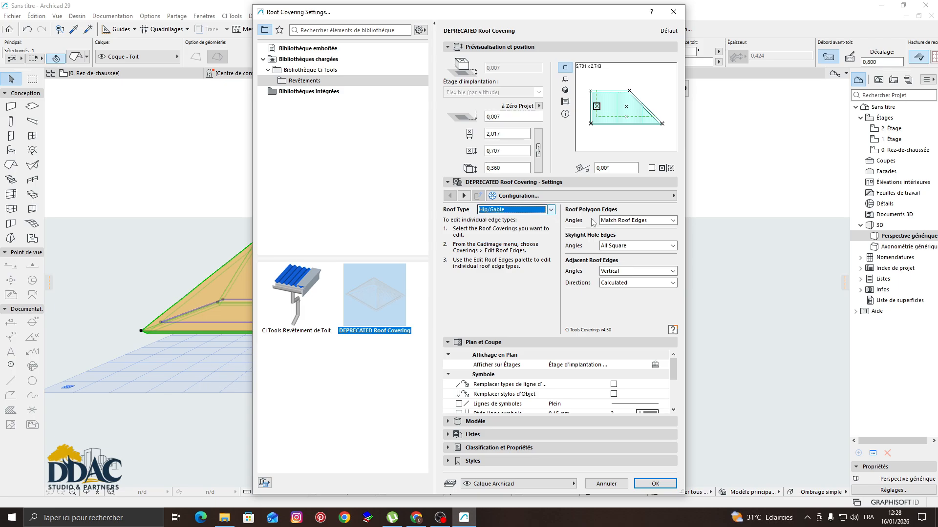
click(565, 90)
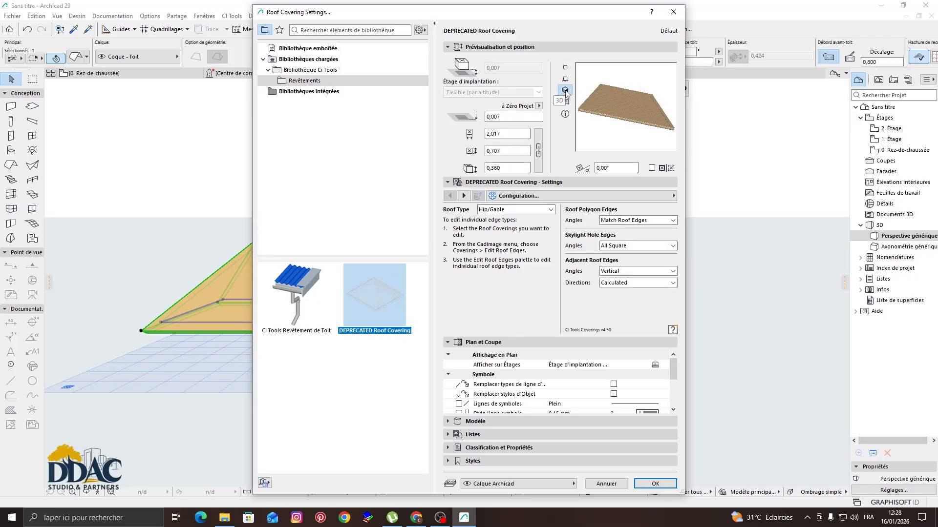
Set the roof covering's cladding type to Shingle after trying Ribbed and Flat
click(464, 196)
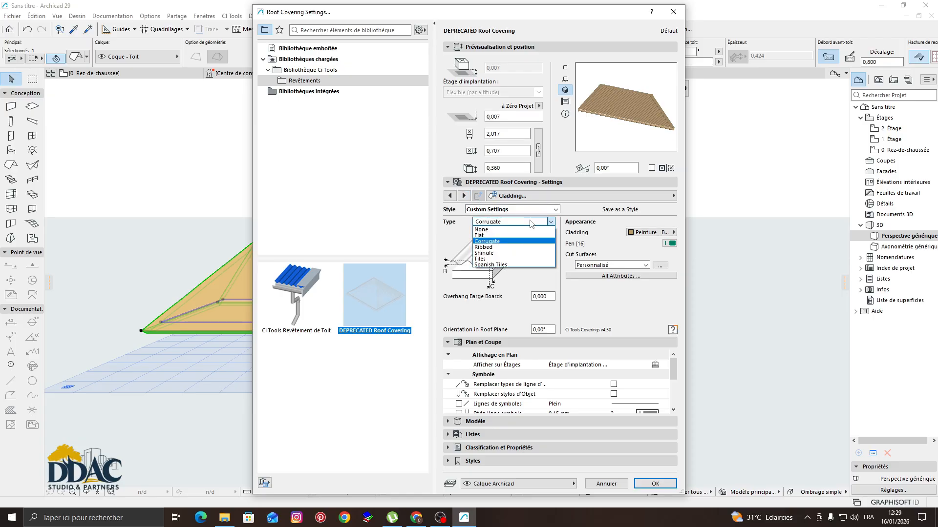
click(488, 247)
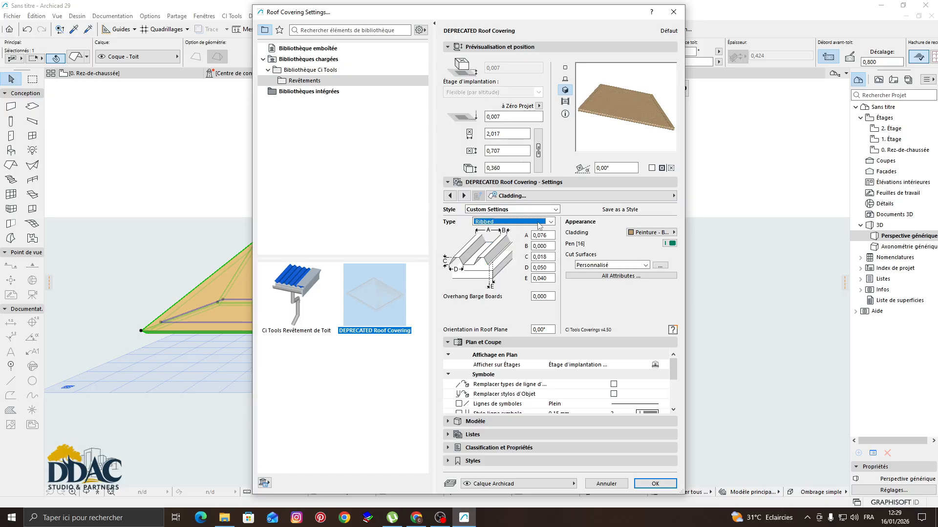
click(539, 223)
click(506, 240)
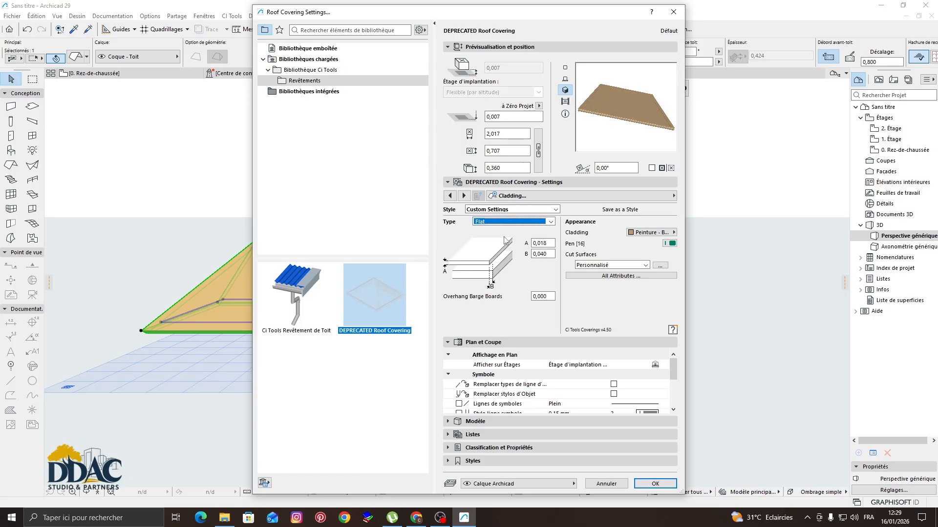
click(517, 223)
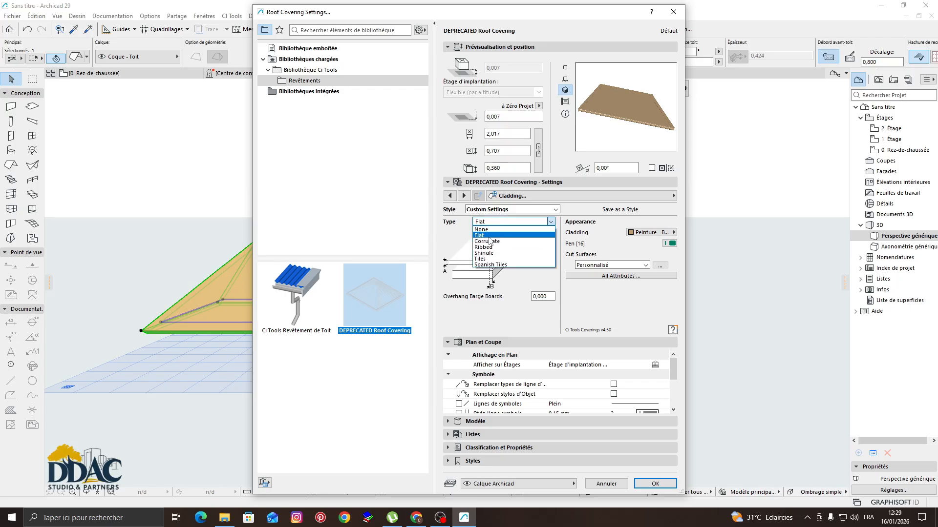
click(491, 247)
click(520, 223)
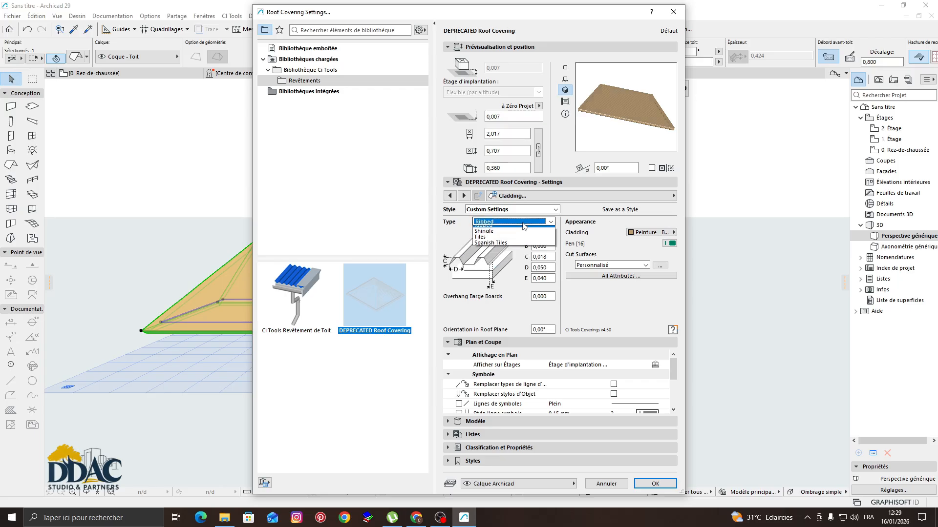
click(497, 253)
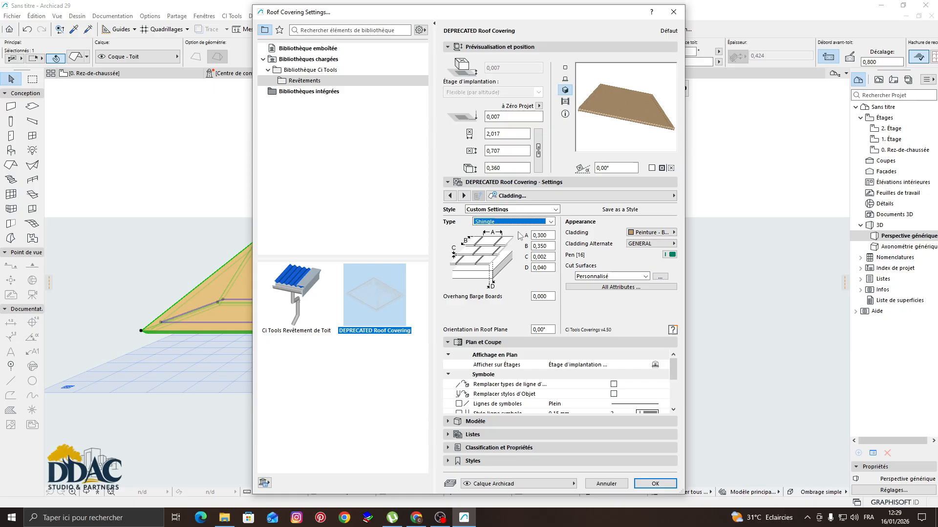
Set the roof covering's cladding type to Ribbed after trying Tiles and Spanish Tiles
click(521, 222)
click(489, 259)
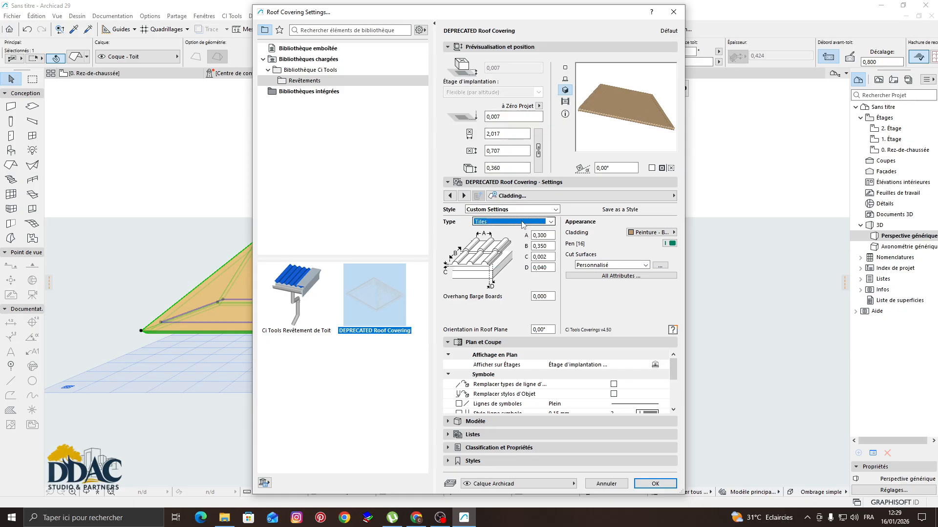
click(522, 223)
click(489, 268)
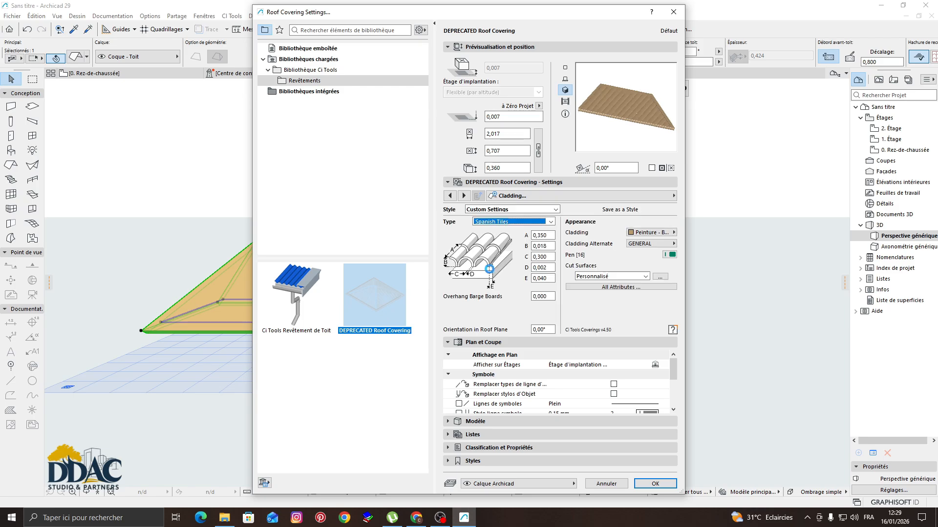
click(526, 224)
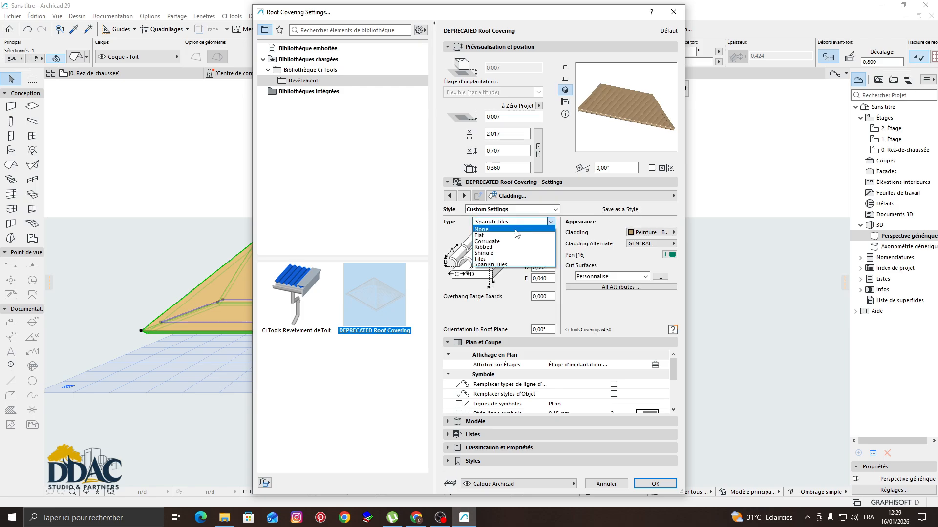
click(491, 260)
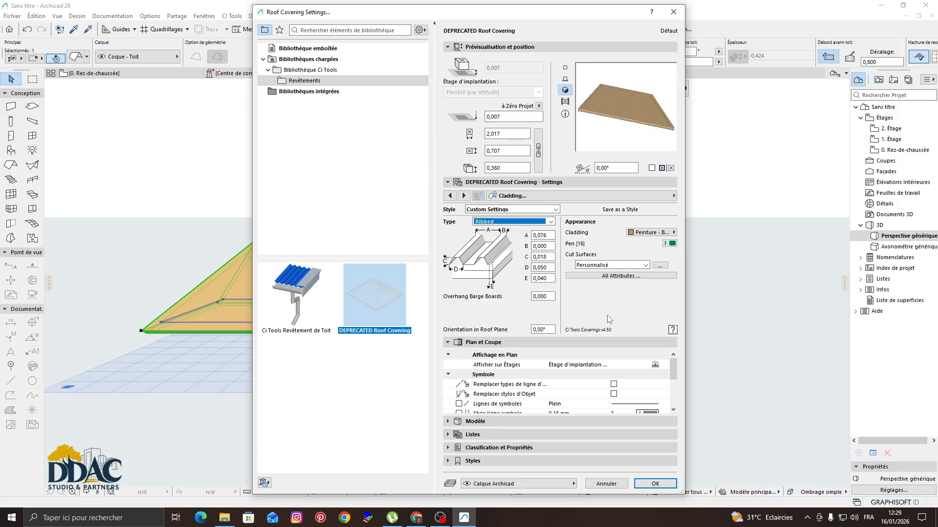
Review the covering settings from Gable End Walls through Barge Board, keeping finial holes at None, and apply the covering to the roof
click(463, 195)
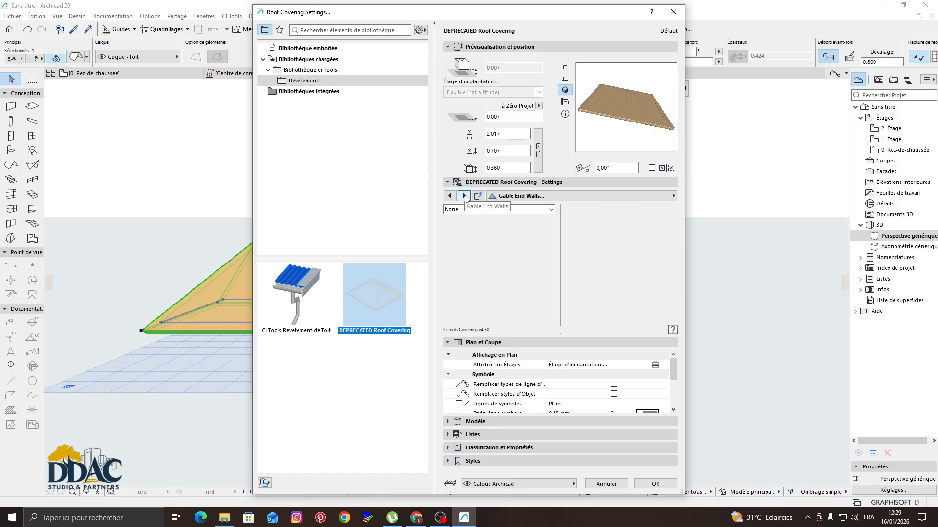
click(463, 196)
click(464, 196)
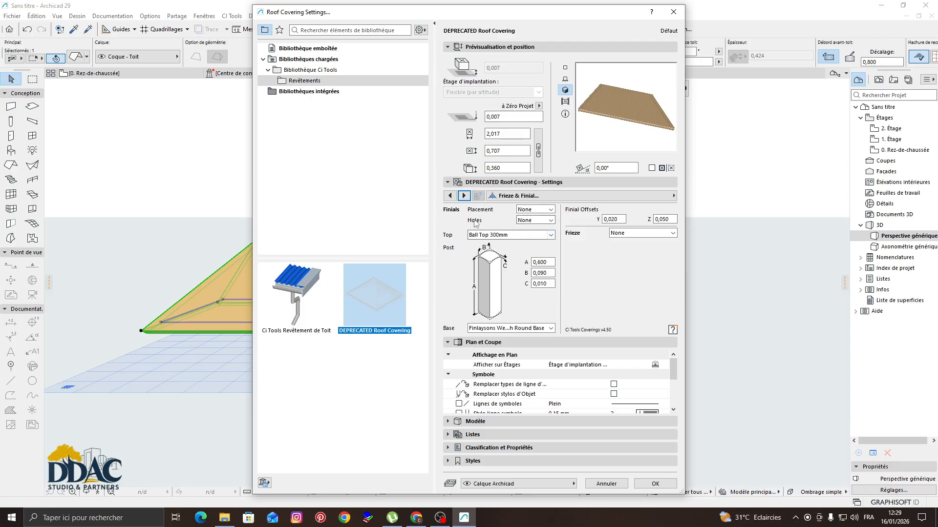
click(551, 220)
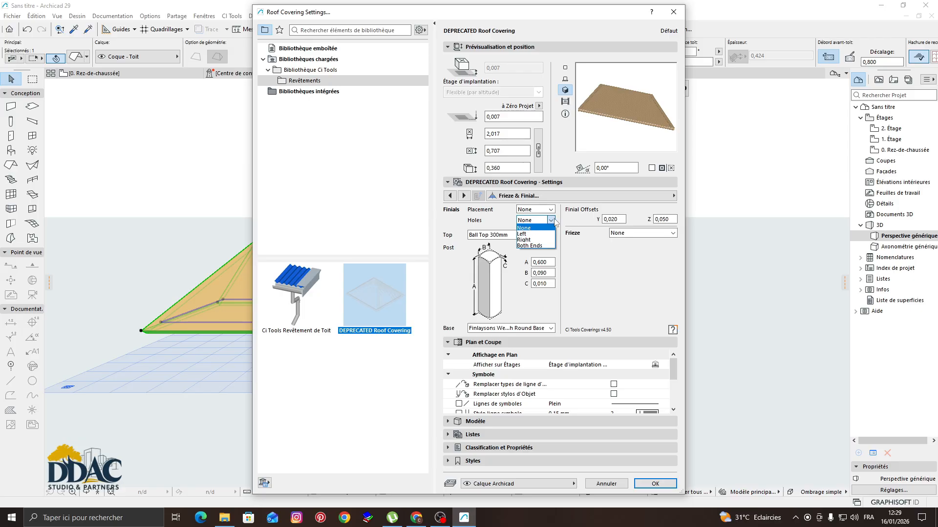
click(623, 268)
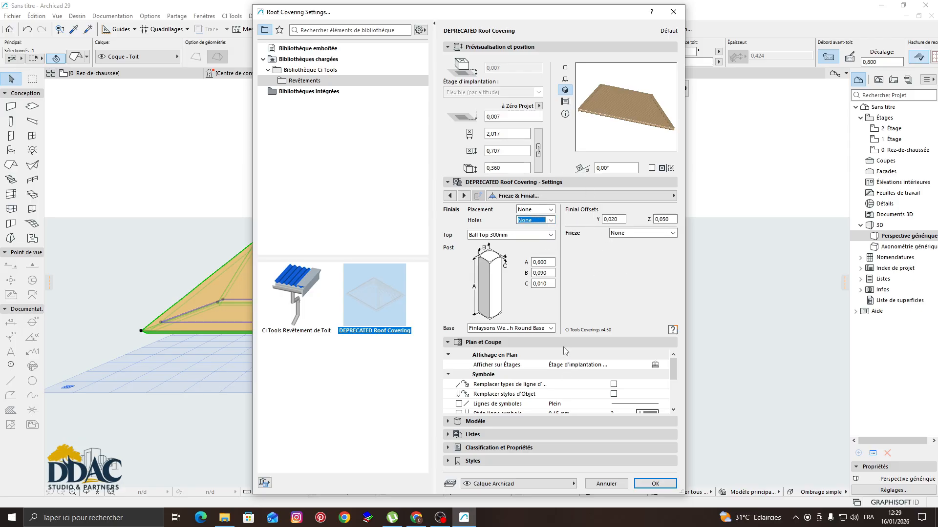
click(465, 196)
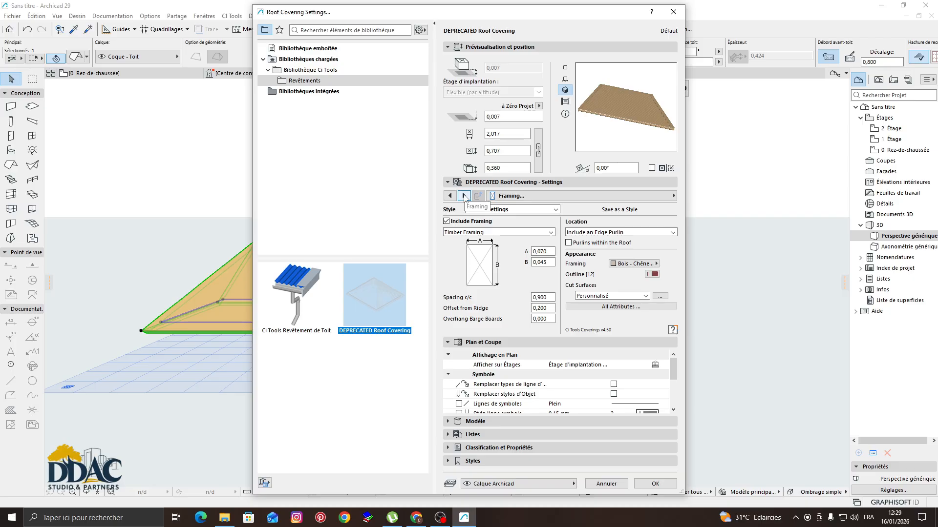
click(465, 196)
click(464, 196)
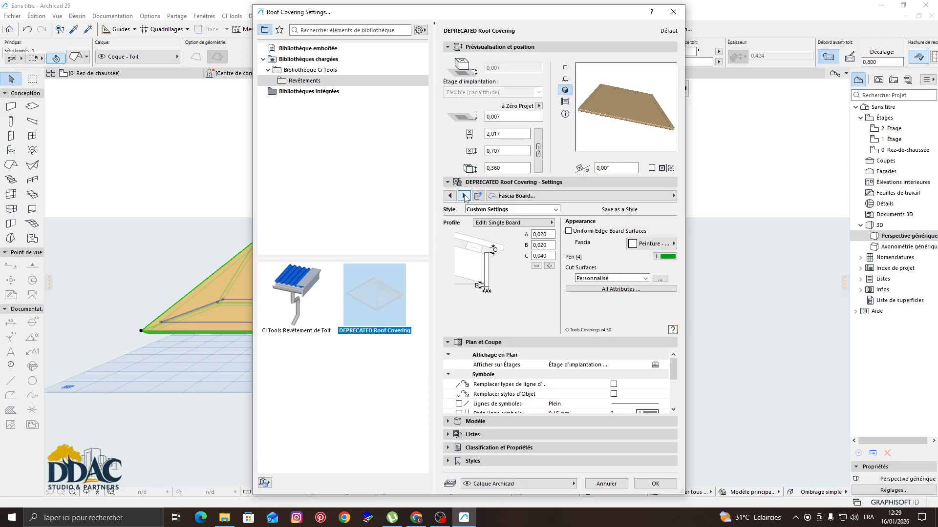
click(464, 196)
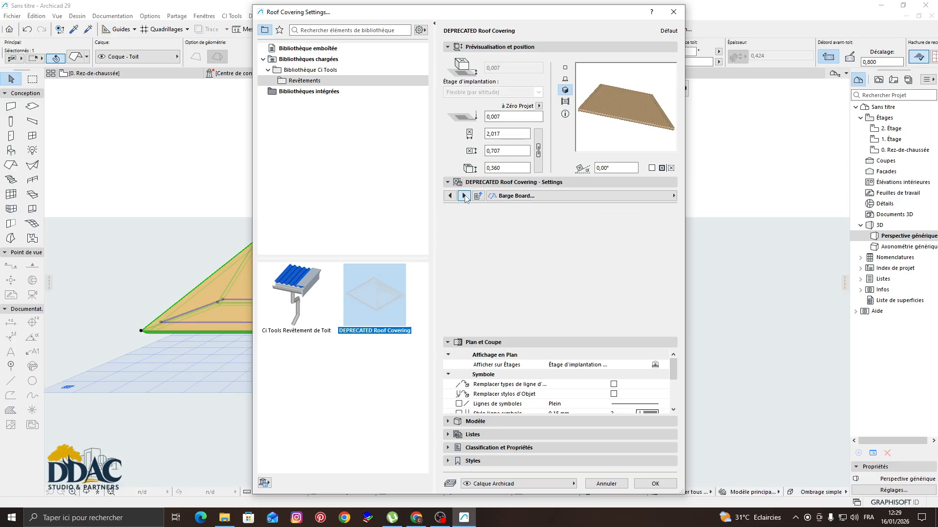
click(655, 484)
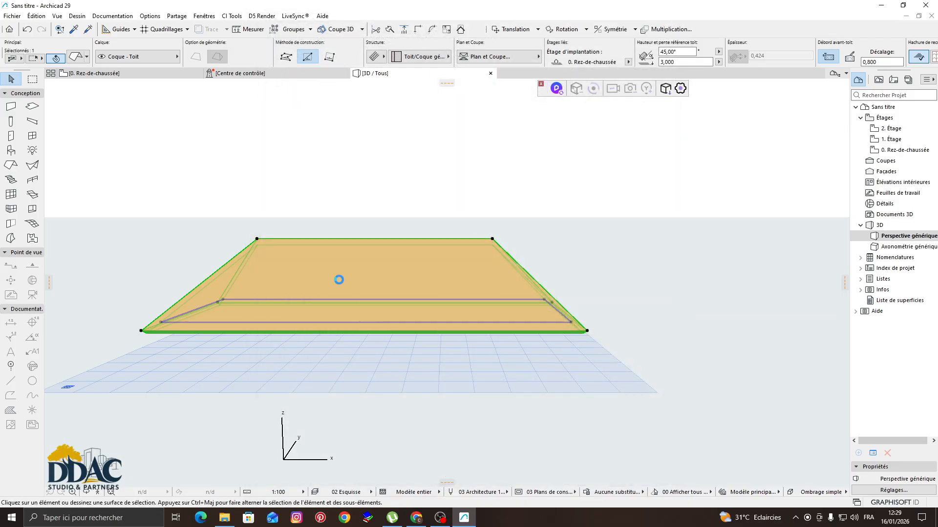
Deselect the roof and turn off the display of contours in the Ombrage simple 3D style
click(278, 210)
click(86, 492)
drag(350, 370, 525, 293)
mouse_move(601, 300)
mouse_down()
mouse_move(489, 293)
mouse_move(446, 279)
mouse_move(616, 367)
mouse_move(597, 367)
mouse_move(604, 356)
mouse_move(539, 357)
mouse_move(489, 384)
mouse_move(365, 395)
mouse_move(272, 375)
mouse_move(389, 418)
mouse_move(793, 288)
mouse_move(776, 268)
mouse_move(718, 276)
mouse_move(693, 330)
mouse_move(446, 279)
mouse_move(645, 414)
mouse_move(615, 408)
mouse_up()
right_click(380, 74)
mouse_move(518, 145)
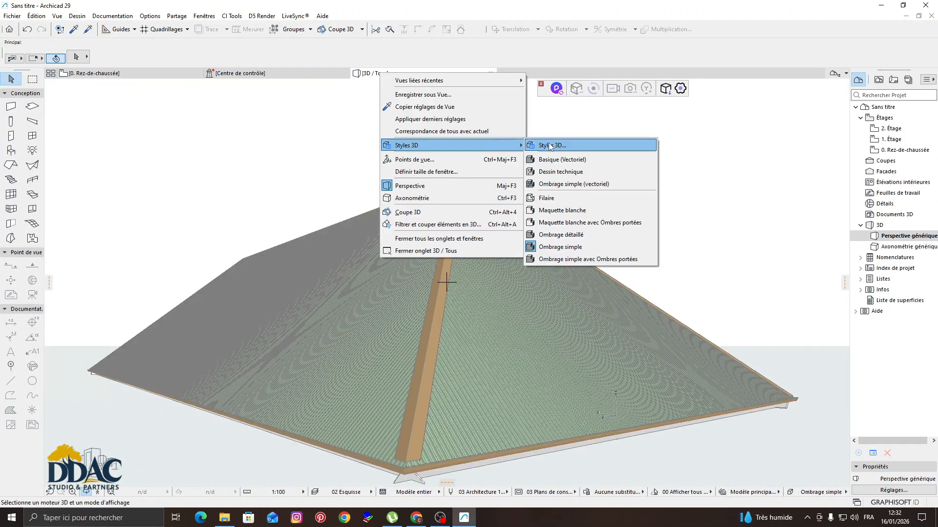
click(549, 145)
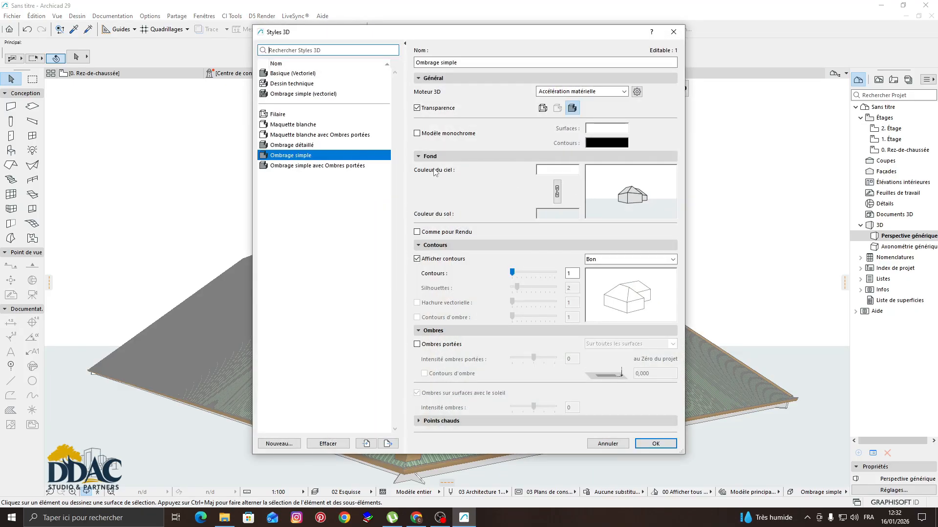
click(418, 259)
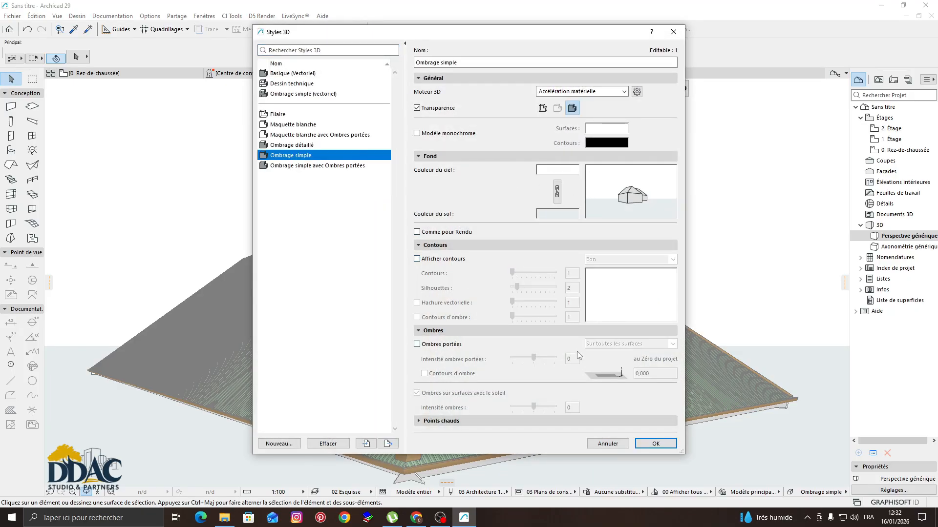
click(652, 444)
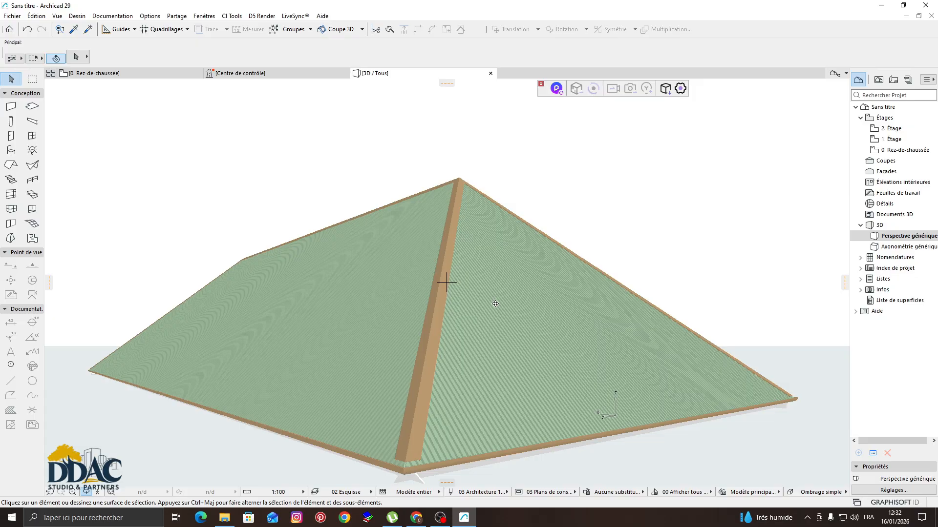
Examine the ribbed cladding, hip cappings and eave edges of the covered roof up close from several sides
scroll(446, 282, up, 5)
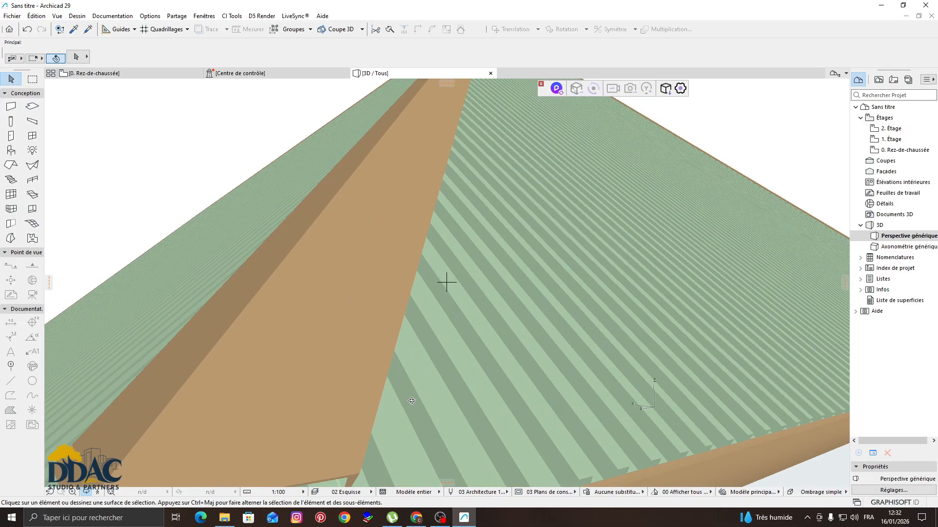
scroll(502, 278, down, 5)
scroll(503, 279, up, 3)
scroll(636, 333, down, 6)
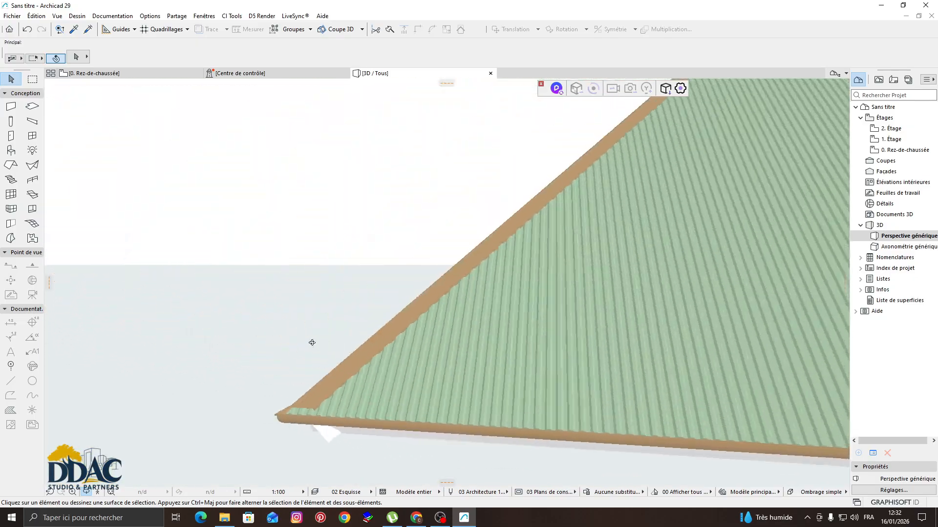
scroll(576, 316, up, 6)
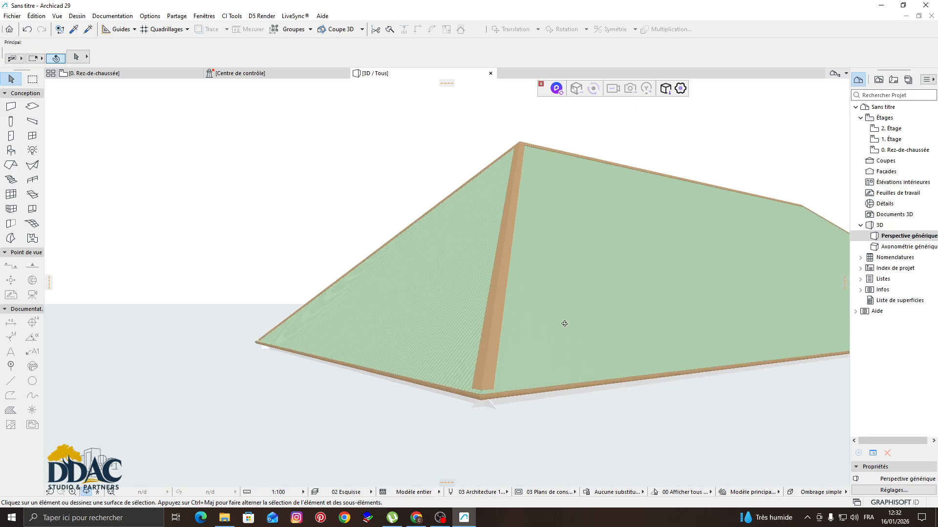
scroll(621, 318, down, 3)
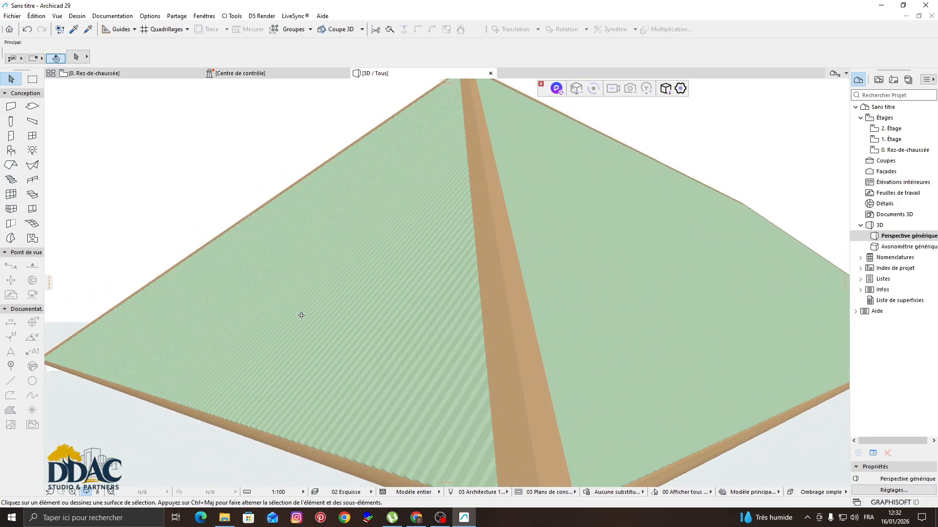